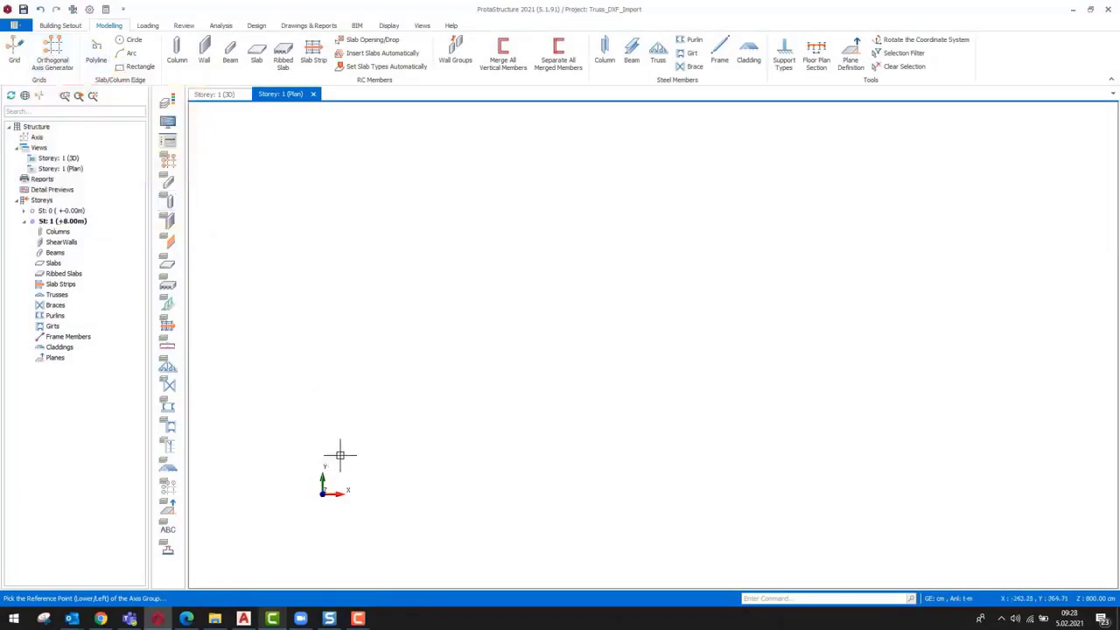
Step: Create an axis grid with Dir-1 spacing 2500 (A–B) and Dir-2 spacing 500*2 (1–3)
click(426, 438)
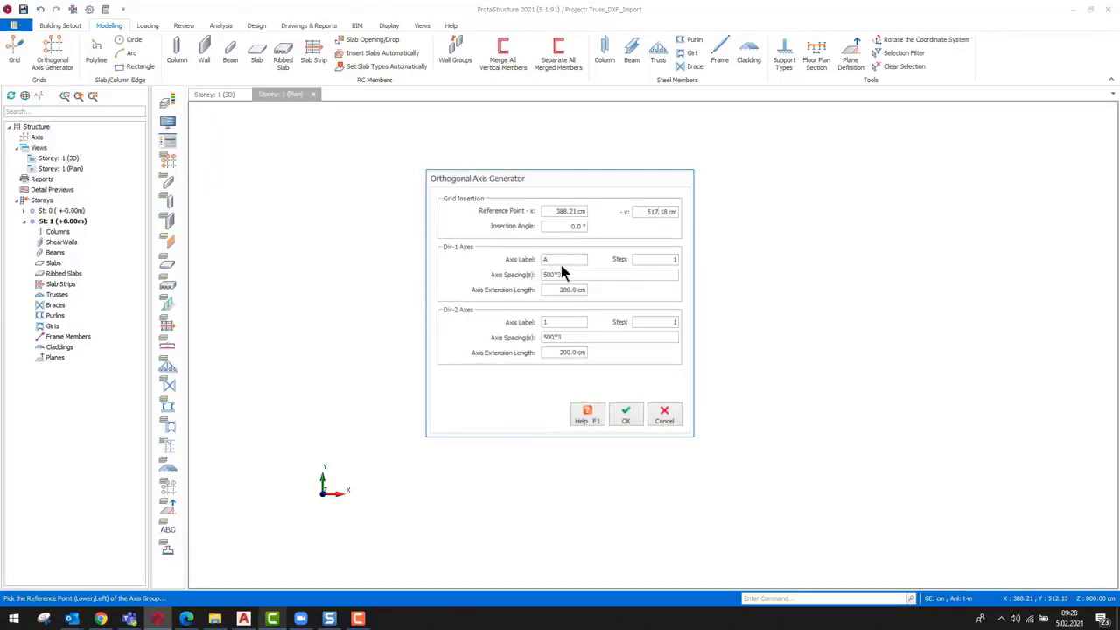
drag(558, 271, 503, 282)
text(2500)
double_click(558, 337)
click(565, 338)
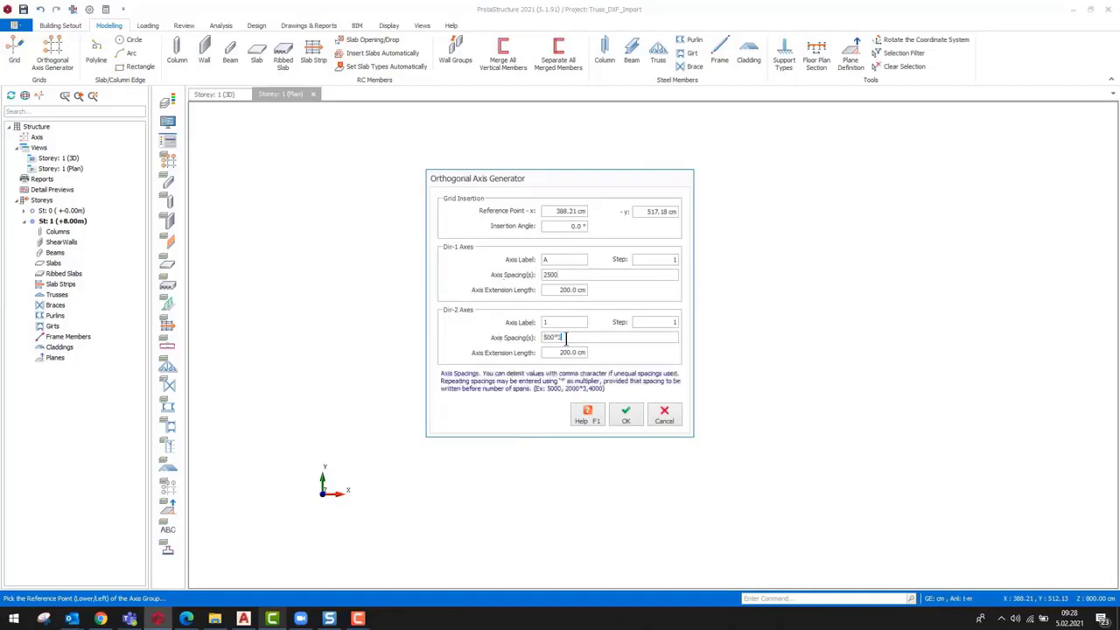
key(BackSpace)
text(2)
click(626, 416)
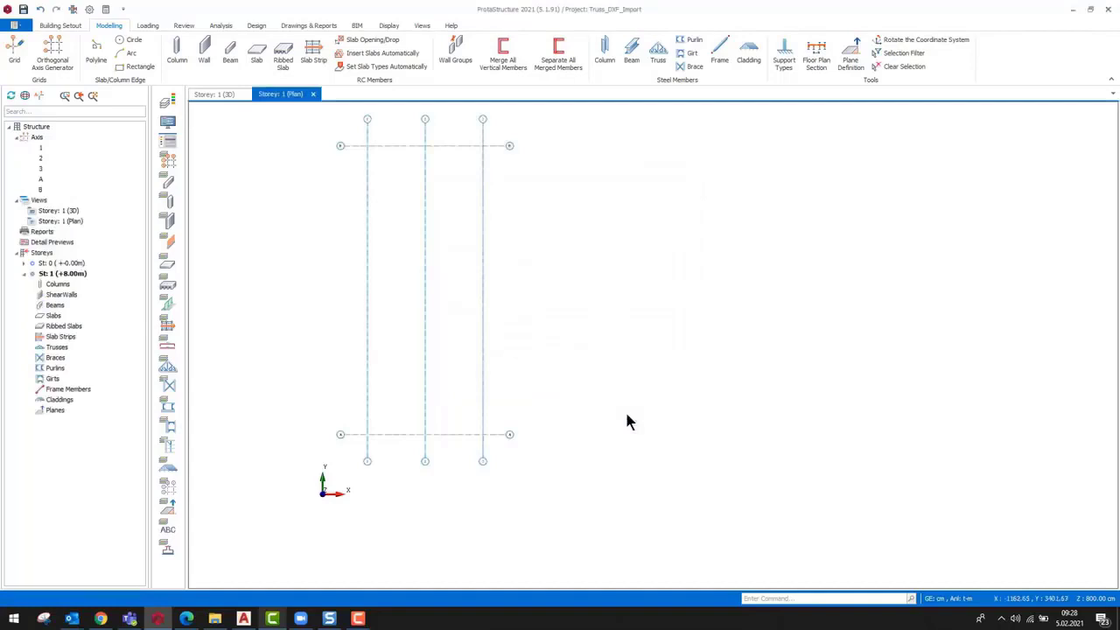
middle_drag(633, 432, 645, 463)
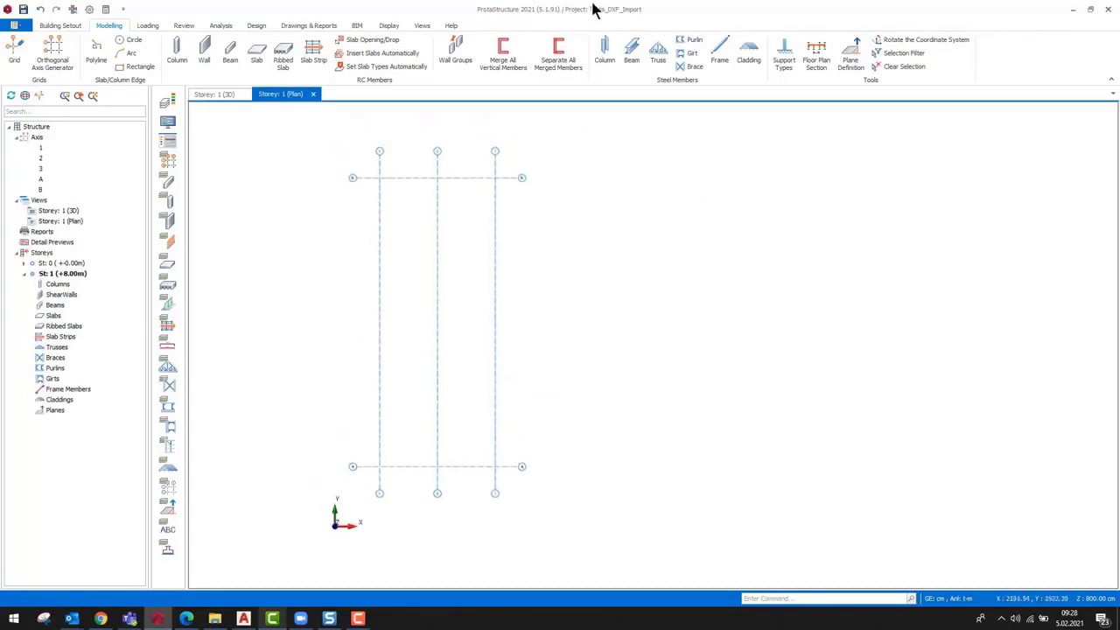
Step: Place steel columns S1 and S2 at axis 1 on A and B, then view Storey 1 in 3D
click(604, 48)
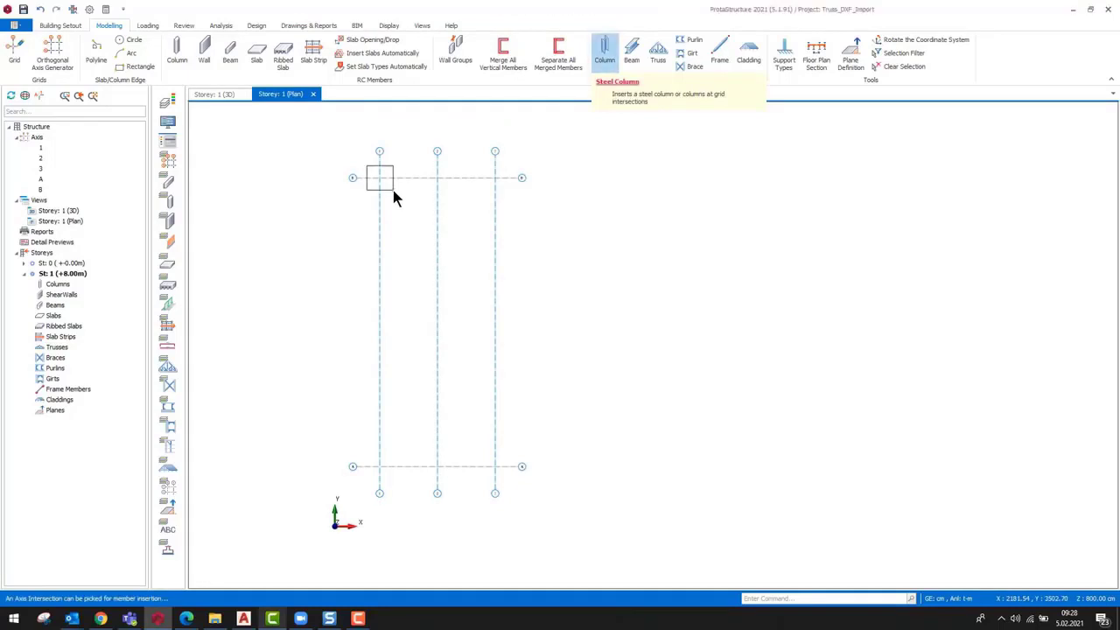
click(400, 247)
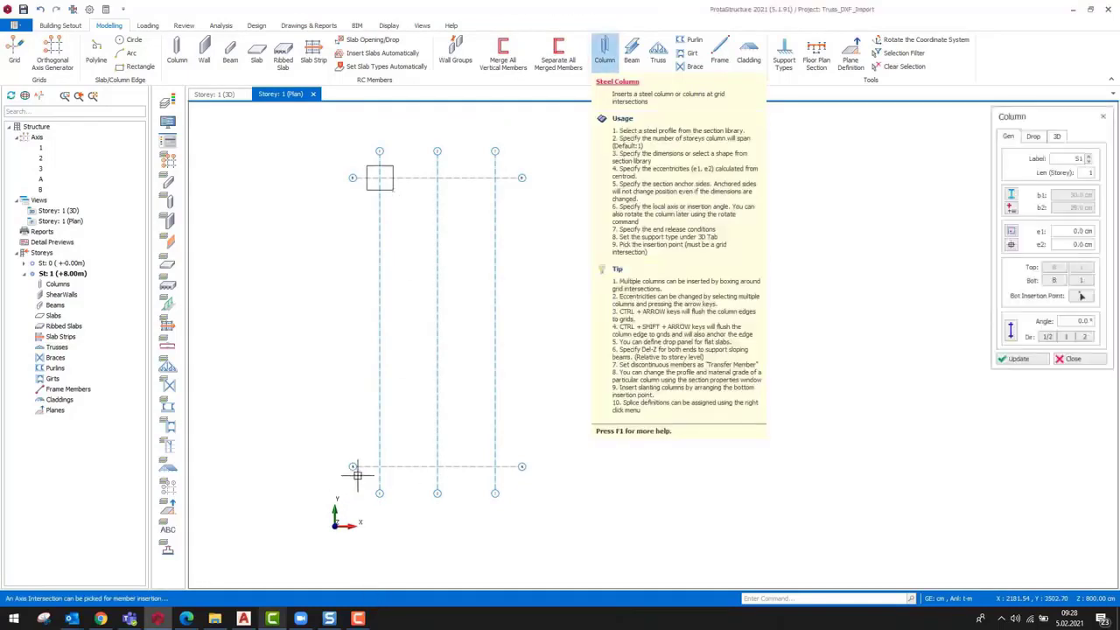
click(399, 493)
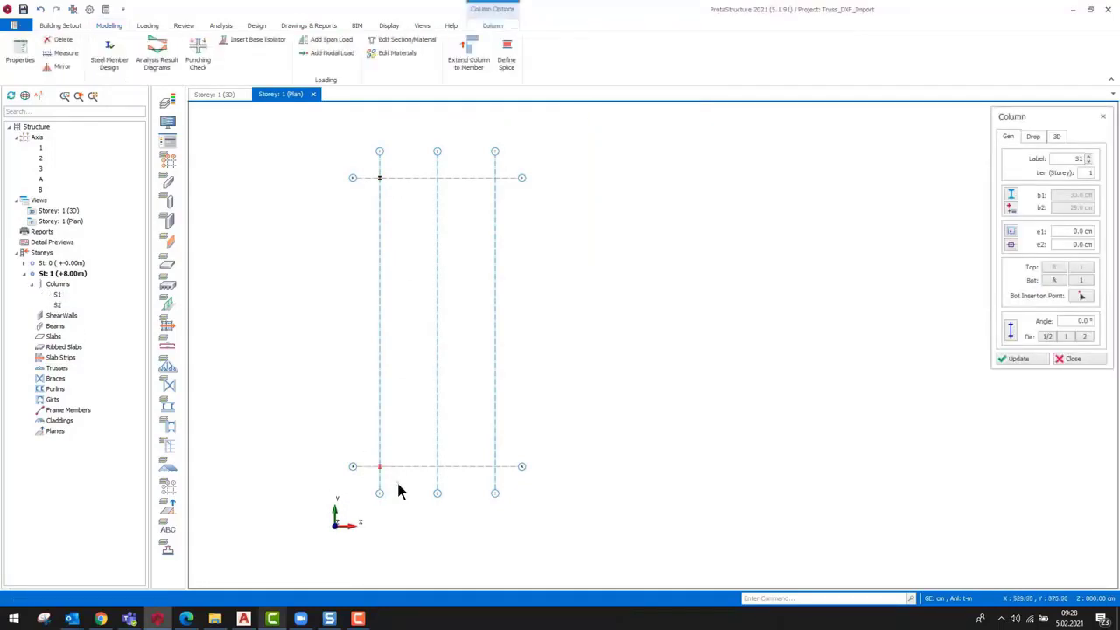
double_click(66, 214)
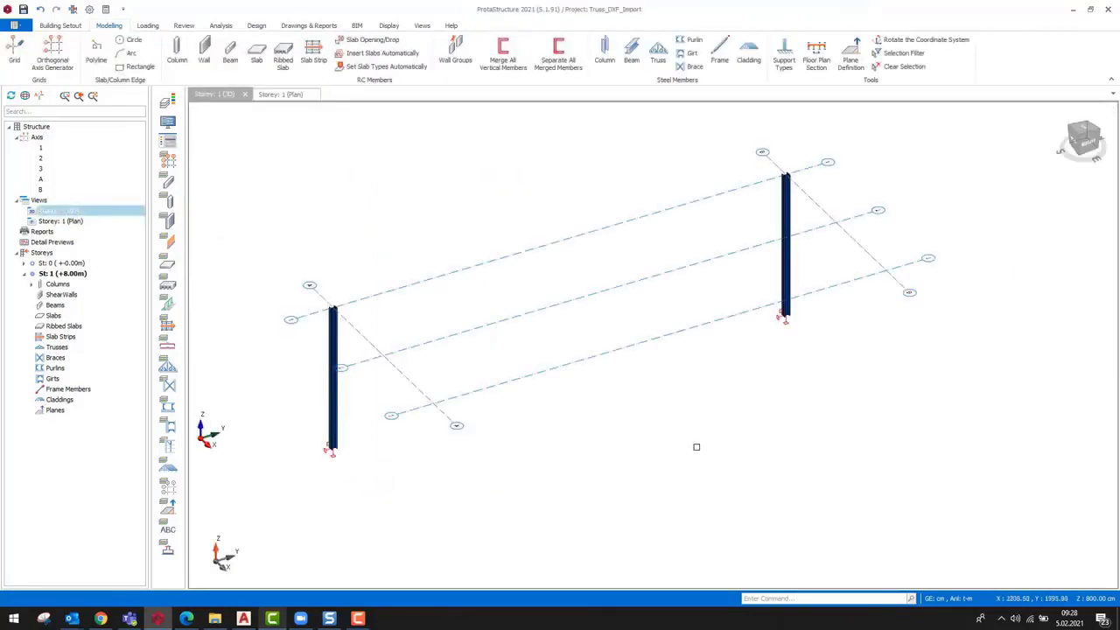
mouse_move(694, 445)
middle_down()
mouse_move(710, 418)
mouse_move(702, 431)
middle_up()
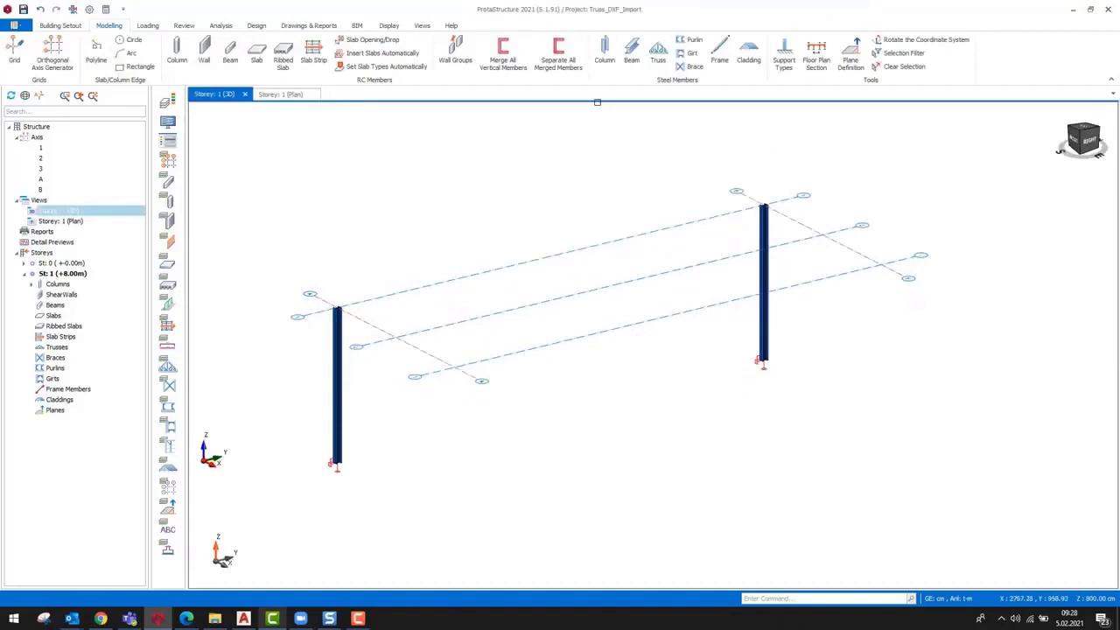
Step: Start a truss spanning from the left column top to the right column top
click(662, 54)
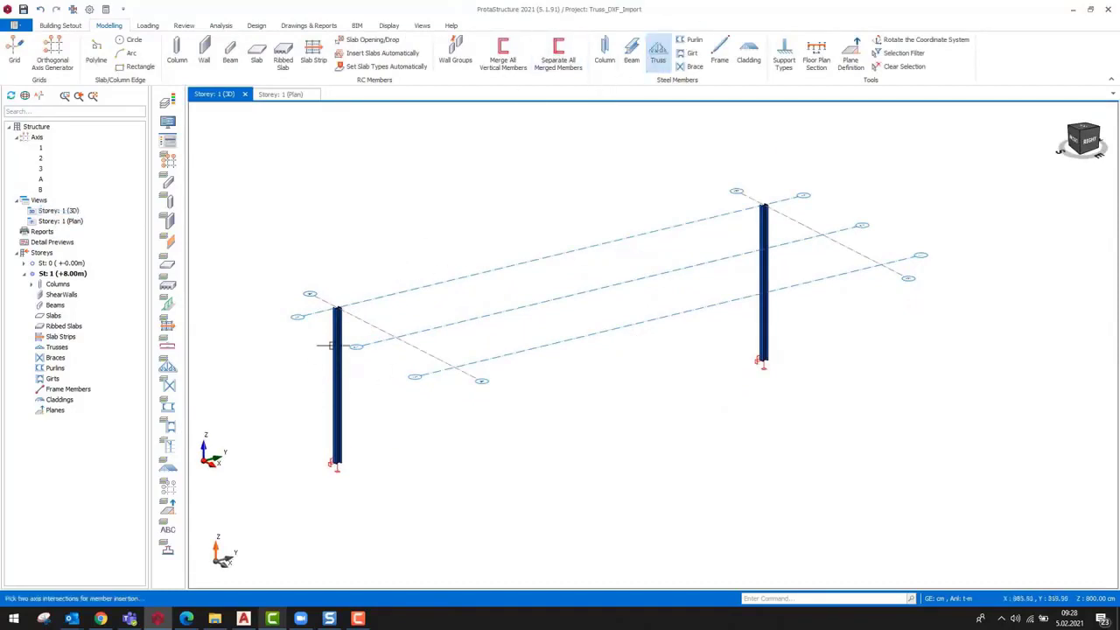
click(337, 306)
click(763, 204)
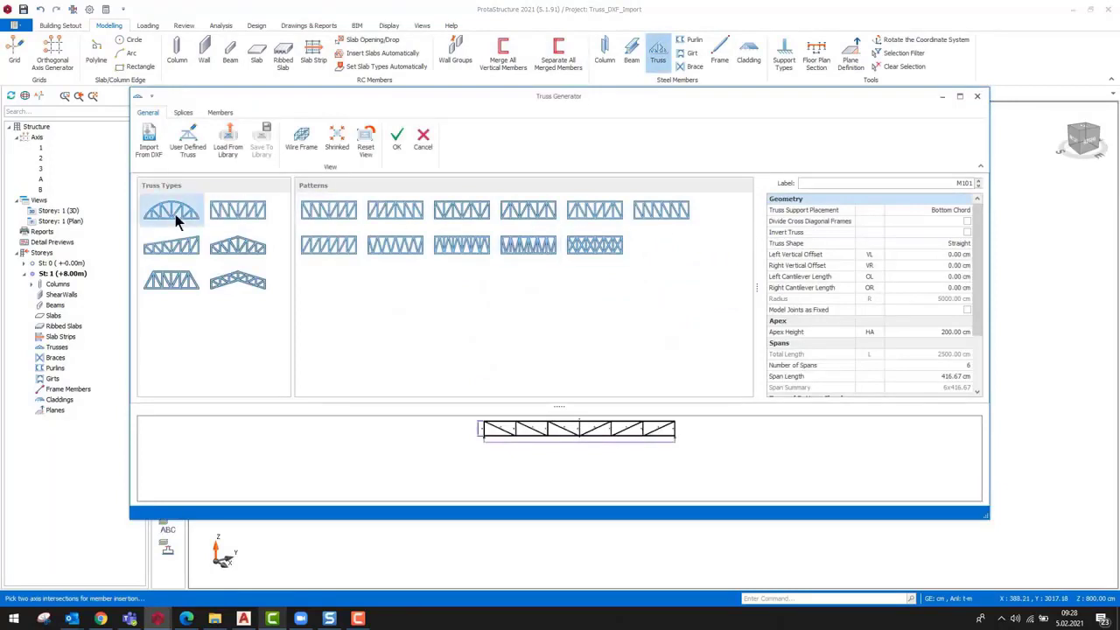
Step: Preview the arched, parallel-chord, pitched and other truss types for truss M101
click(175, 219)
click(240, 215)
click(237, 247)
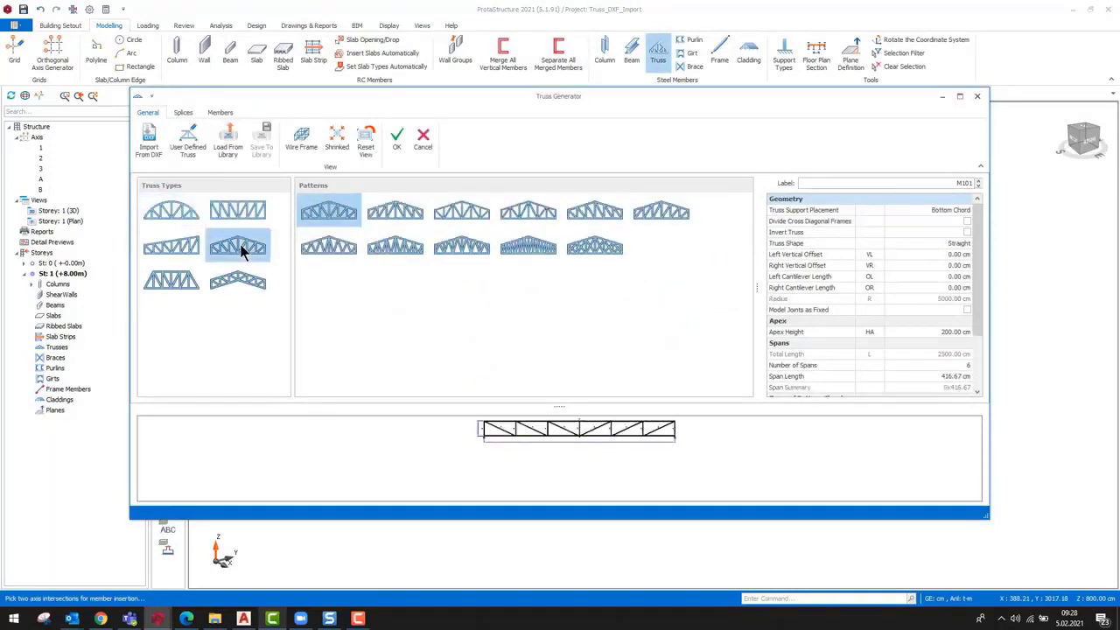
click(192, 252)
click(187, 280)
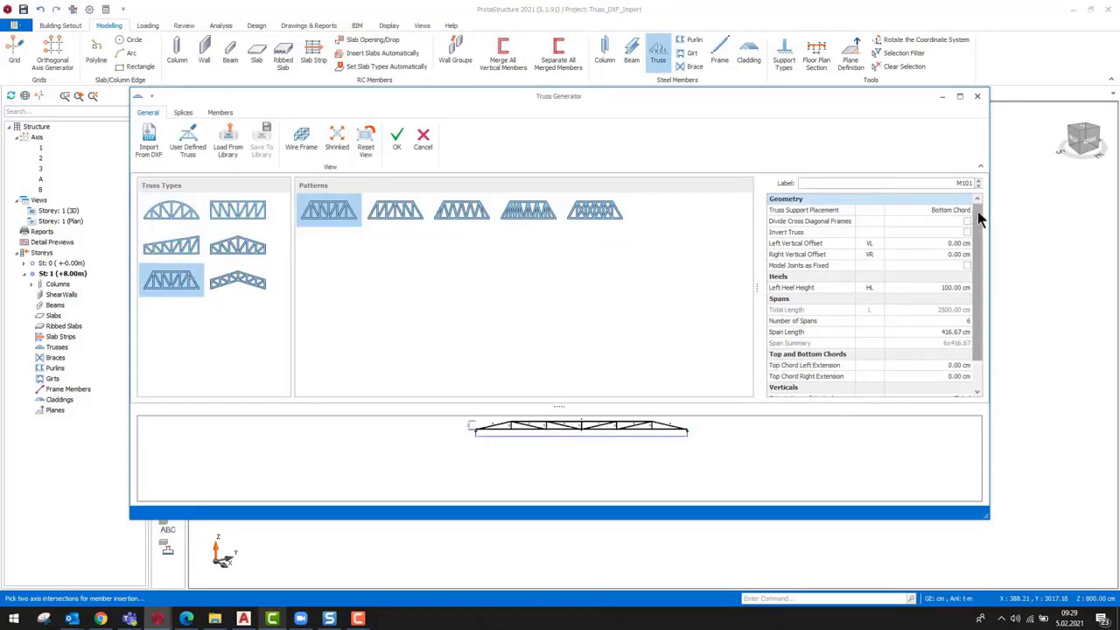
scroll(978, 292, down, 1)
scroll(875, 350, up, 1)
scroll(657, 432, up, 2)
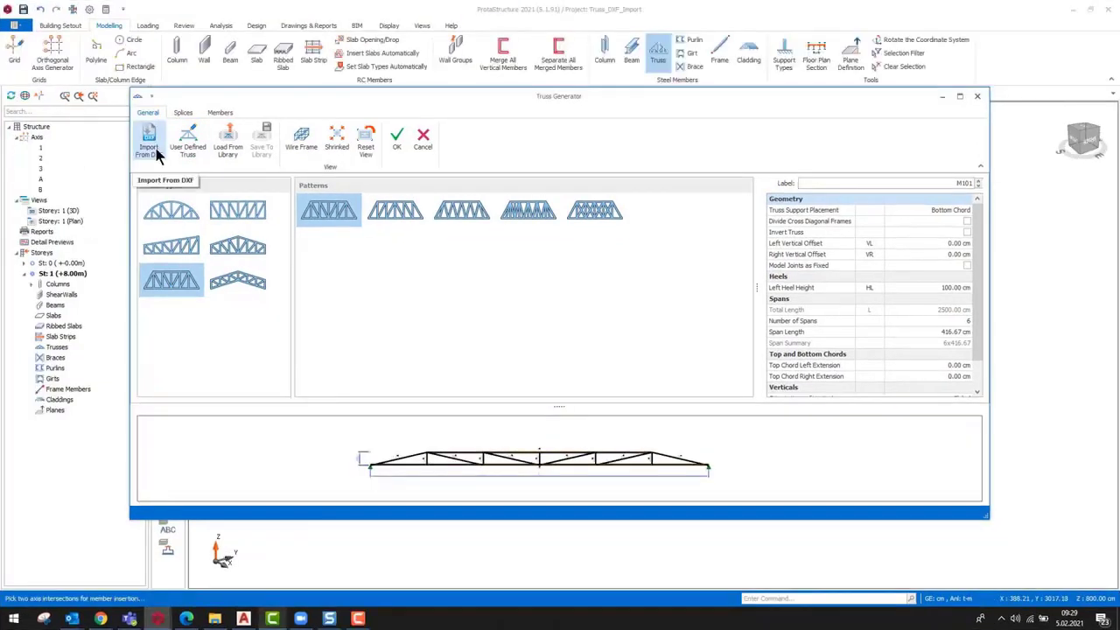
Step: Choose Truss.dxf for truss import and switch to AutoCAD to inspect the drawing
click(158, 154)
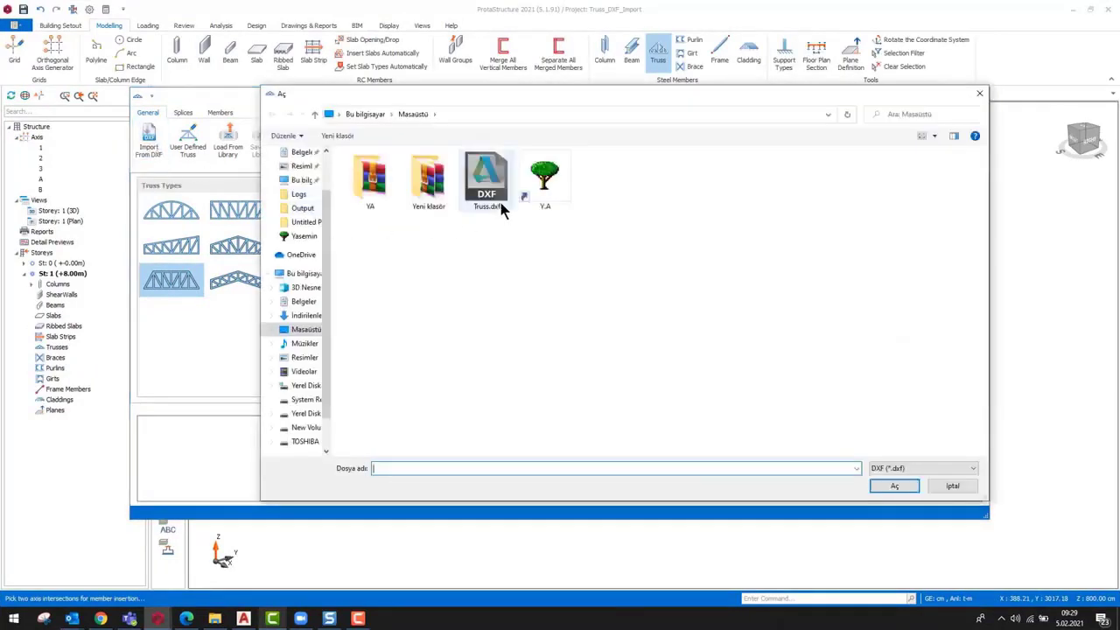
click(502, 203)
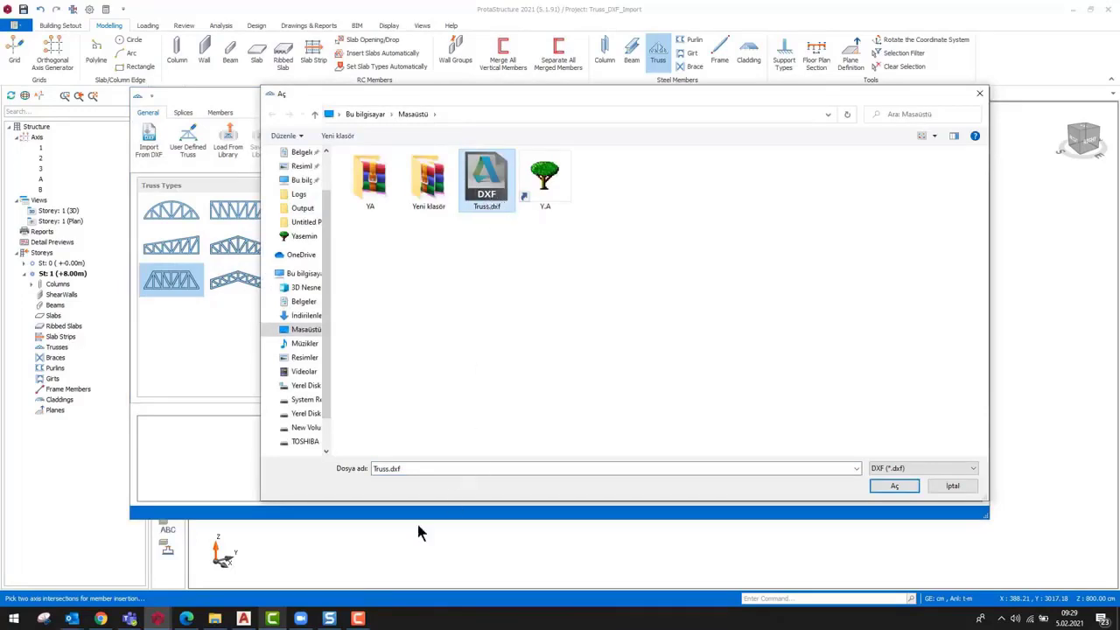
click(243, 619)
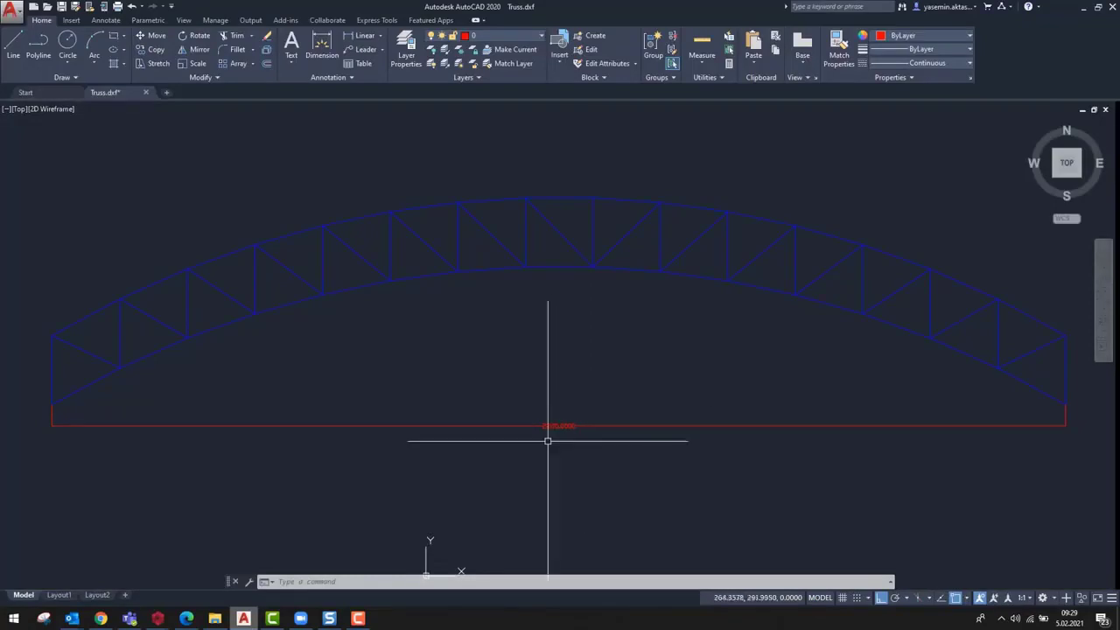
scroll(548, 442, up, 5)
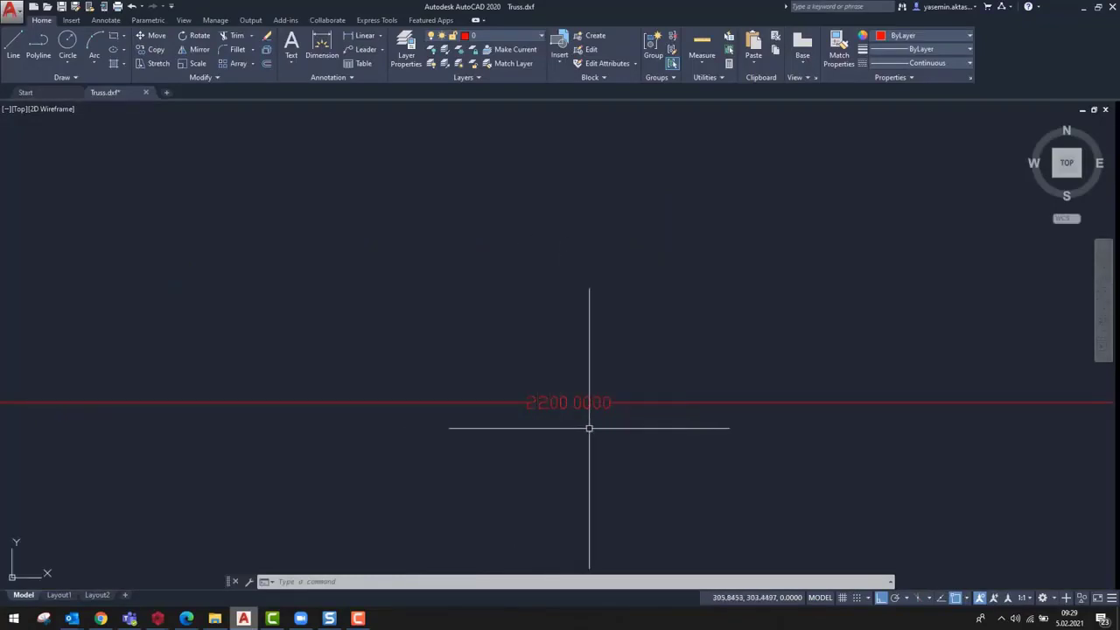
scroll(589, 428, down, 5)
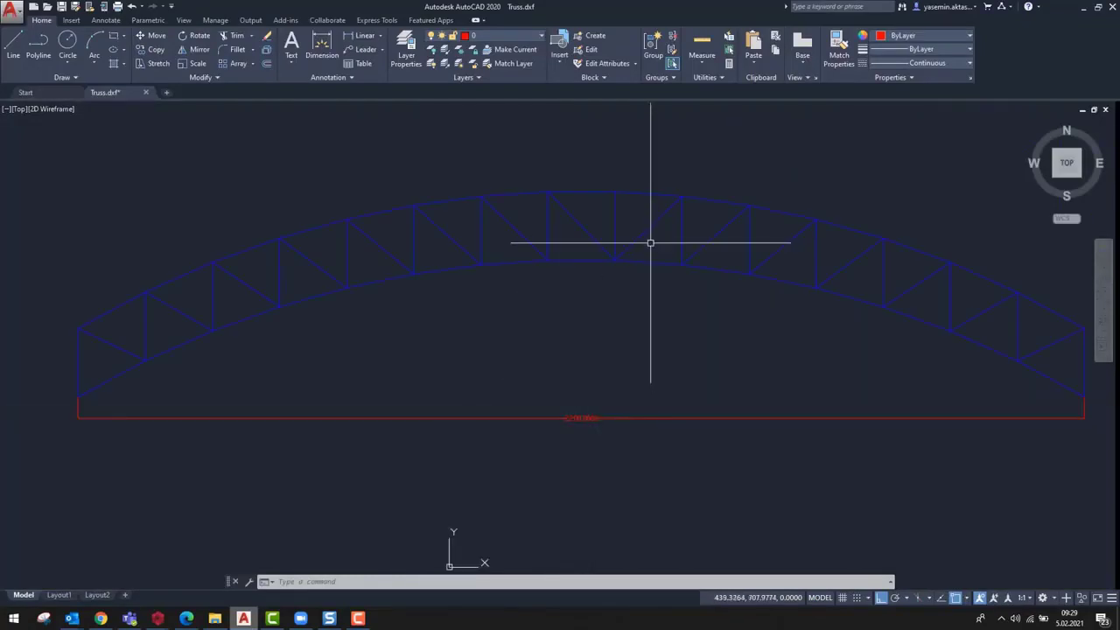
click(615, 206)
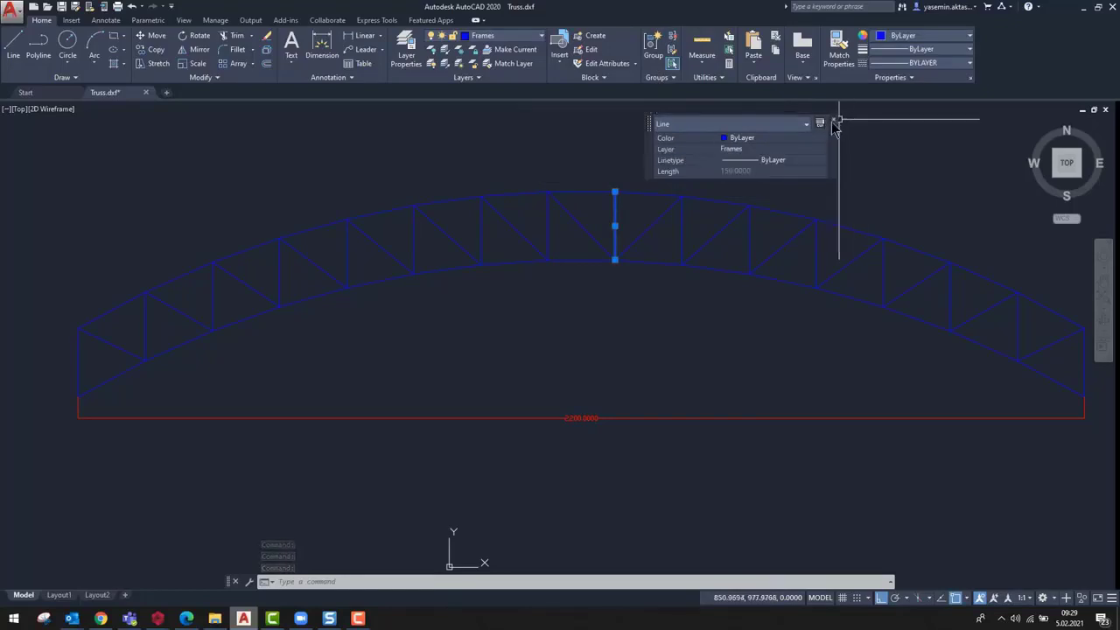
key(Escape)
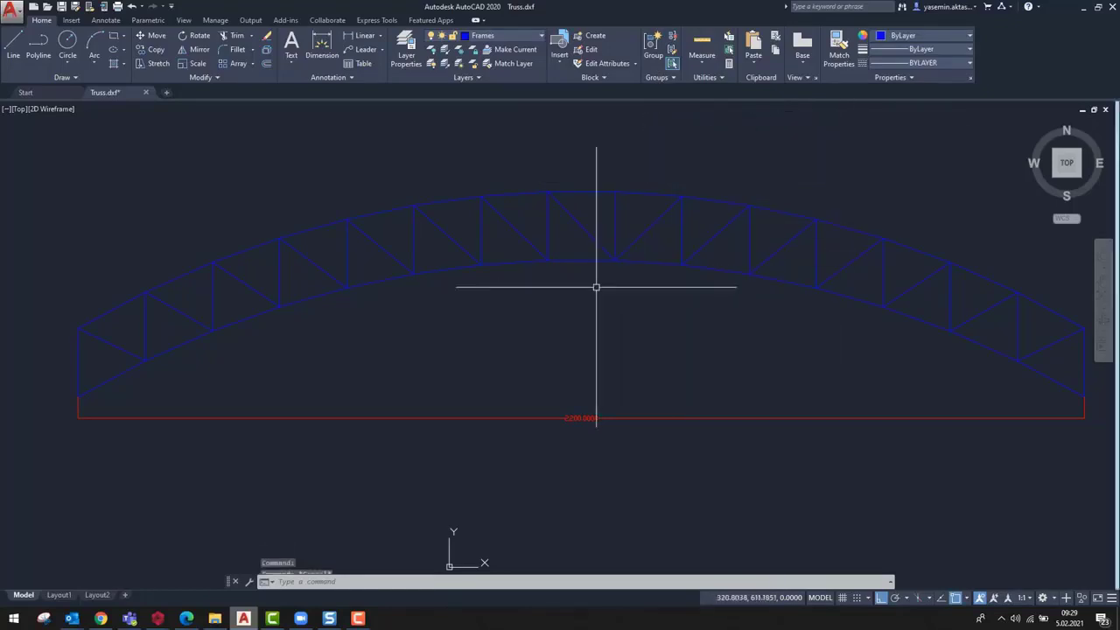
key(Escape)
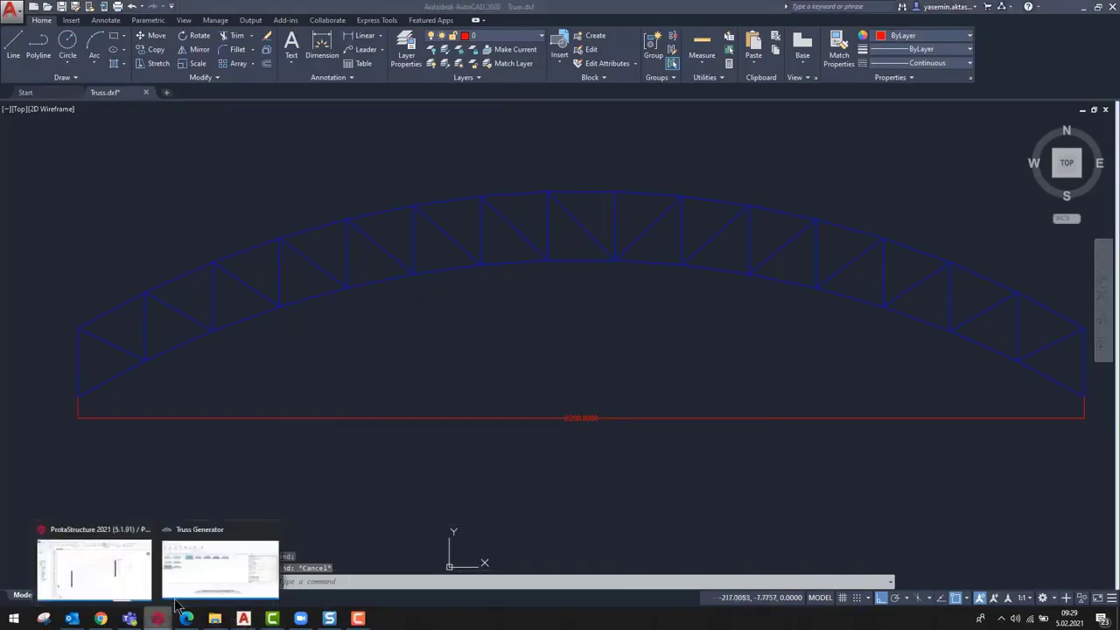
Step: Return to ProtaStructure and open Truss.dxf in the DXF truss import preview
click(219, 569)
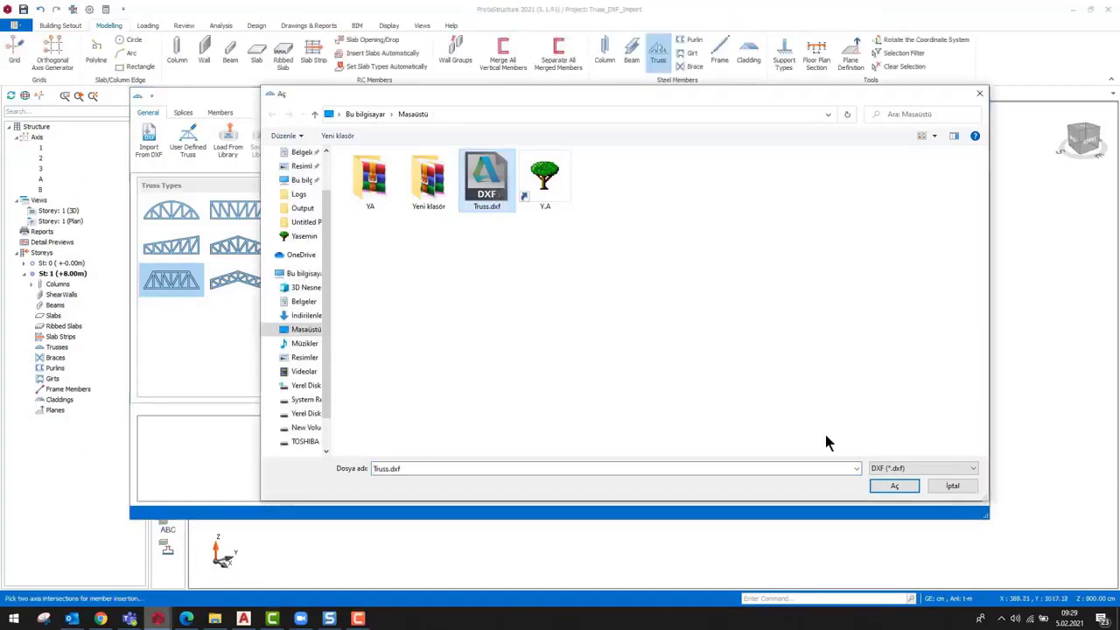
click(894, 487)
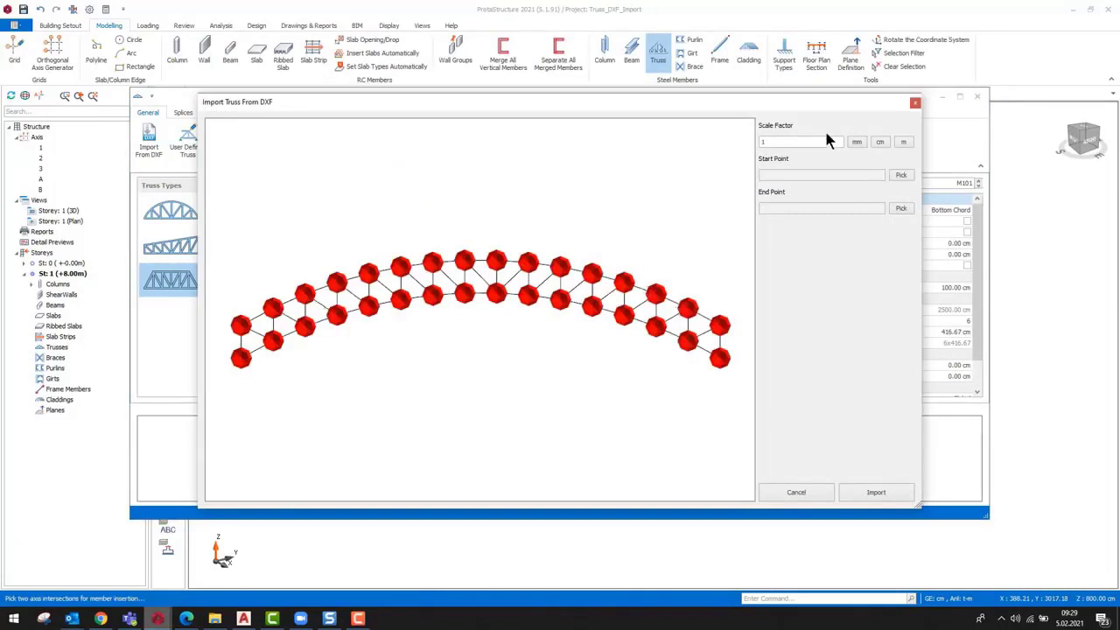
Step: Import Truss.dxf at cm scale (factor 10), picking the right top-chord end as end point
click(884, 140)
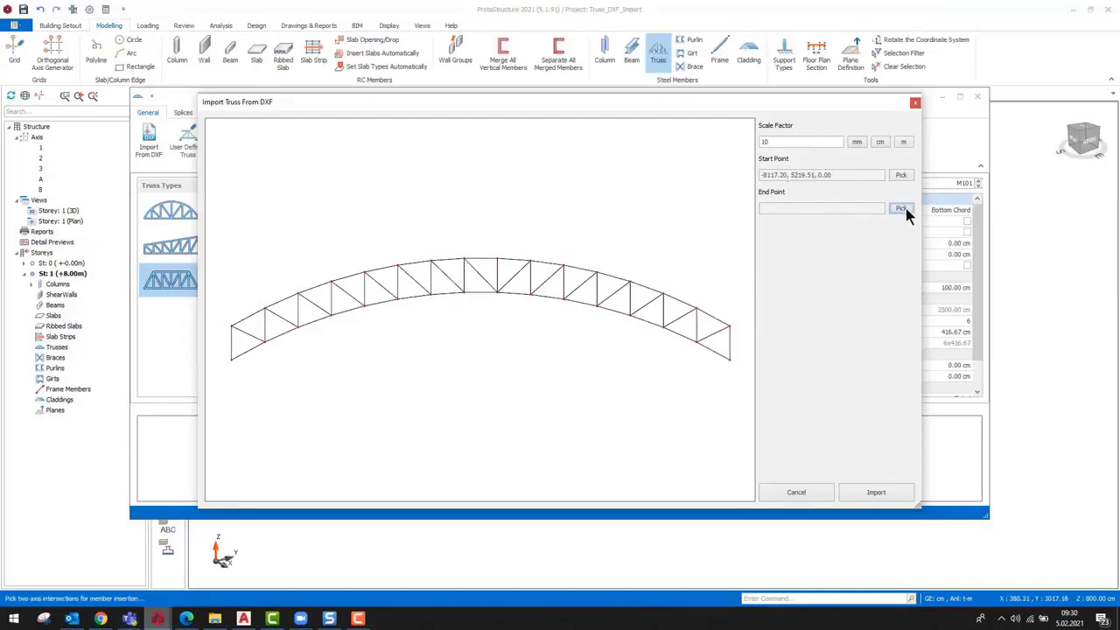
click(730, 327)
click(876, 493)
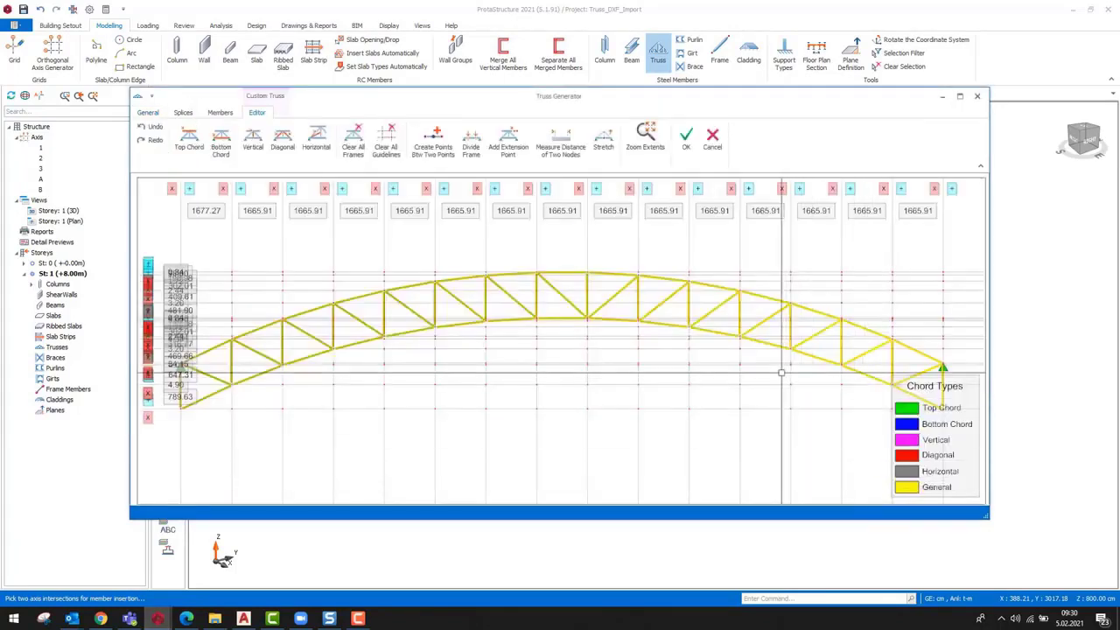
Step: Maximise the Truss Generator and pan to centre the imported arched truss
scroll(779, 372, down, 2)
middle_drag(780, 372, 695, 371)
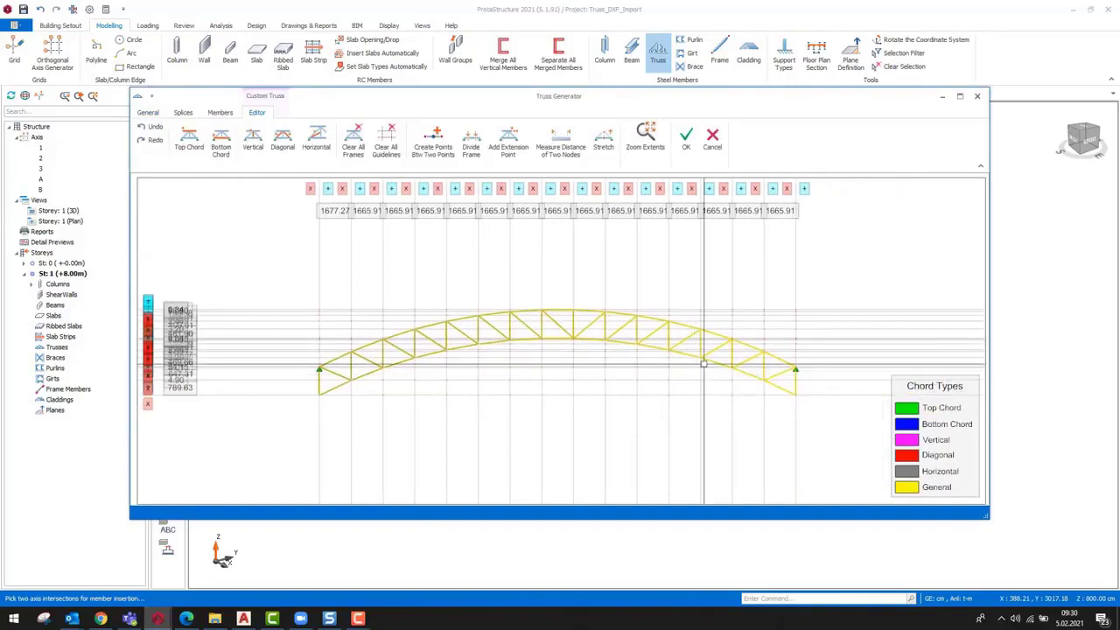
click(960, 97)
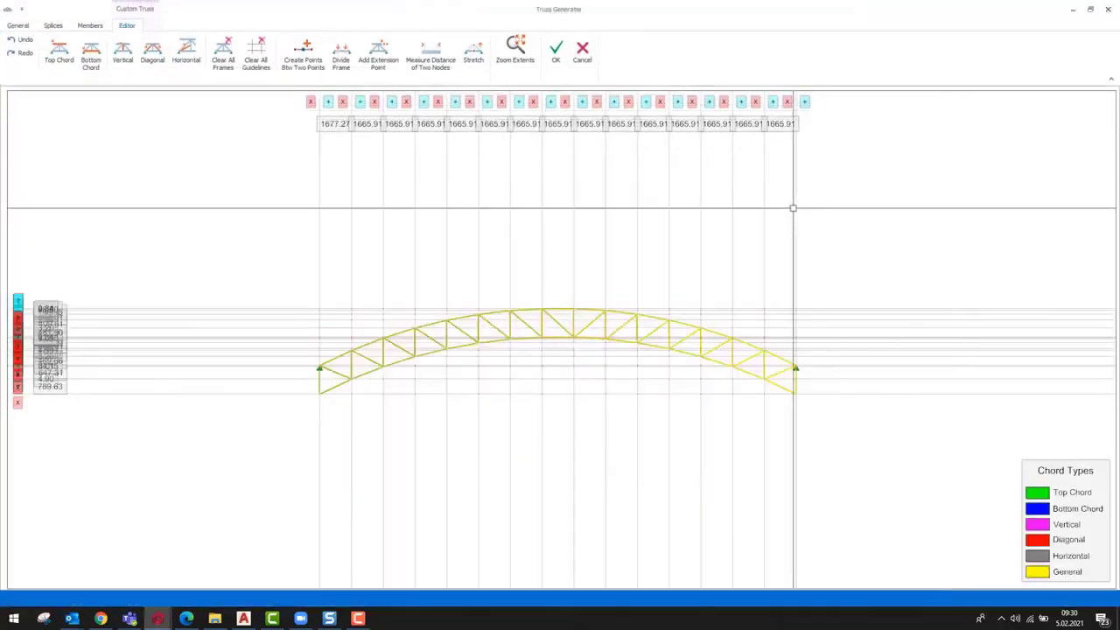
middle_drag(625, 342, 526, 355)
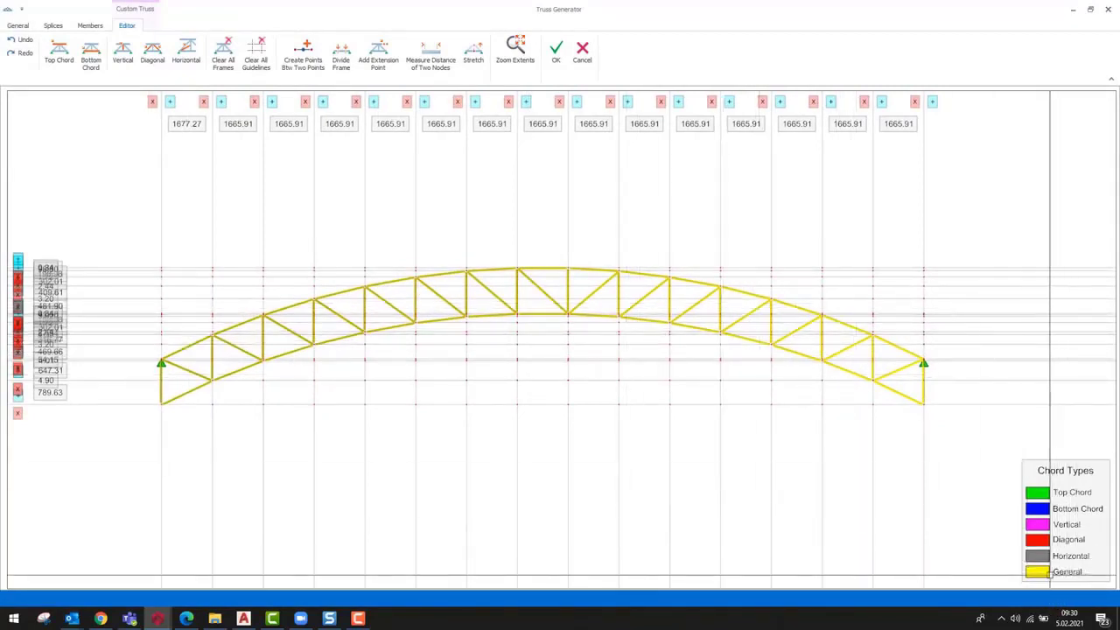
Step: Select every upper-arch member from left to right and set them as Top Chord
click(194, 343)
click(245, 321)
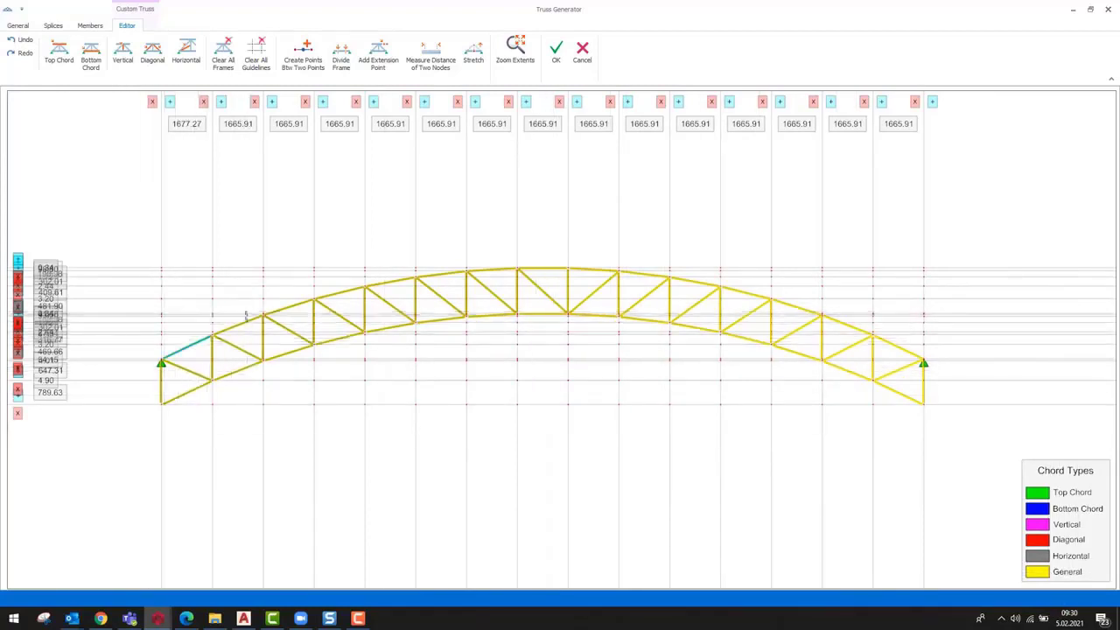
click(293, 304)
click(345, 291)
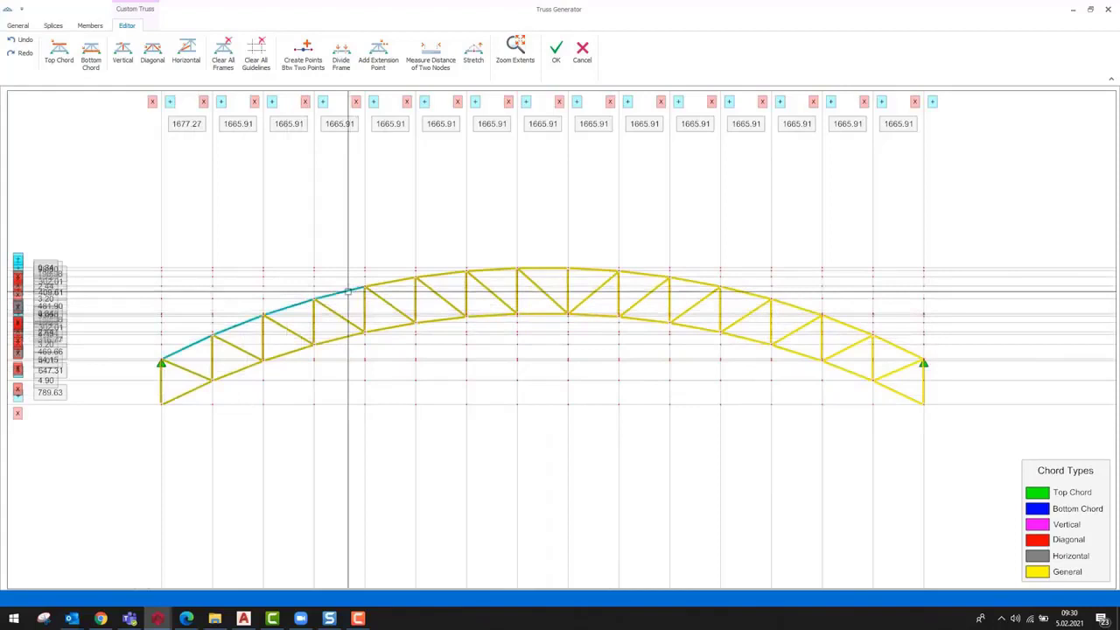
click(396, 281)
click(446, 274)
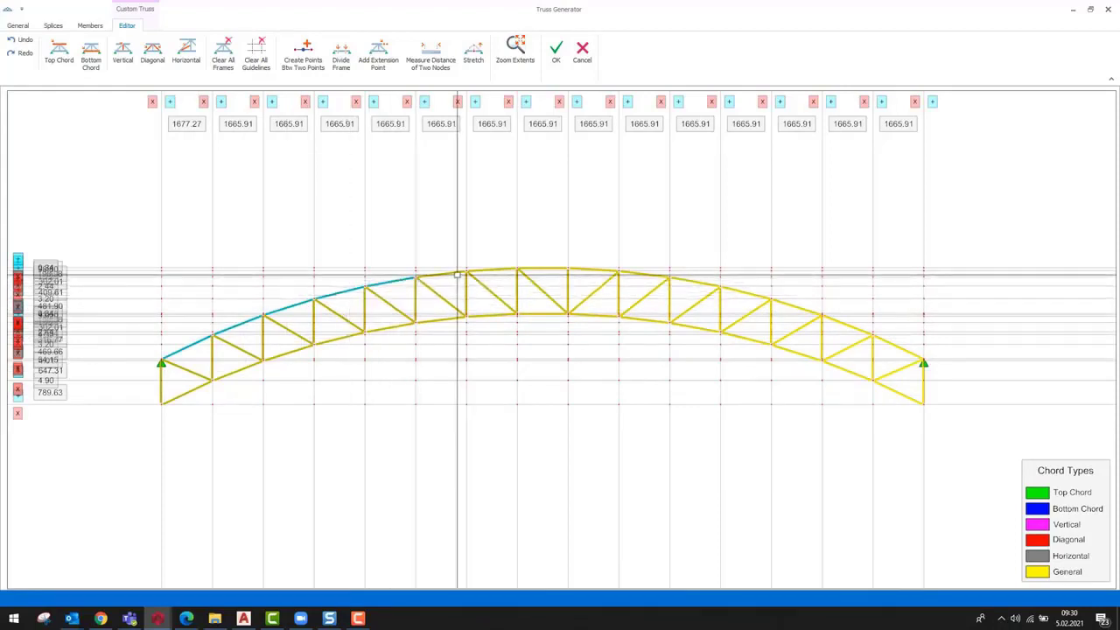
click(506, 271)
click(535, 269)
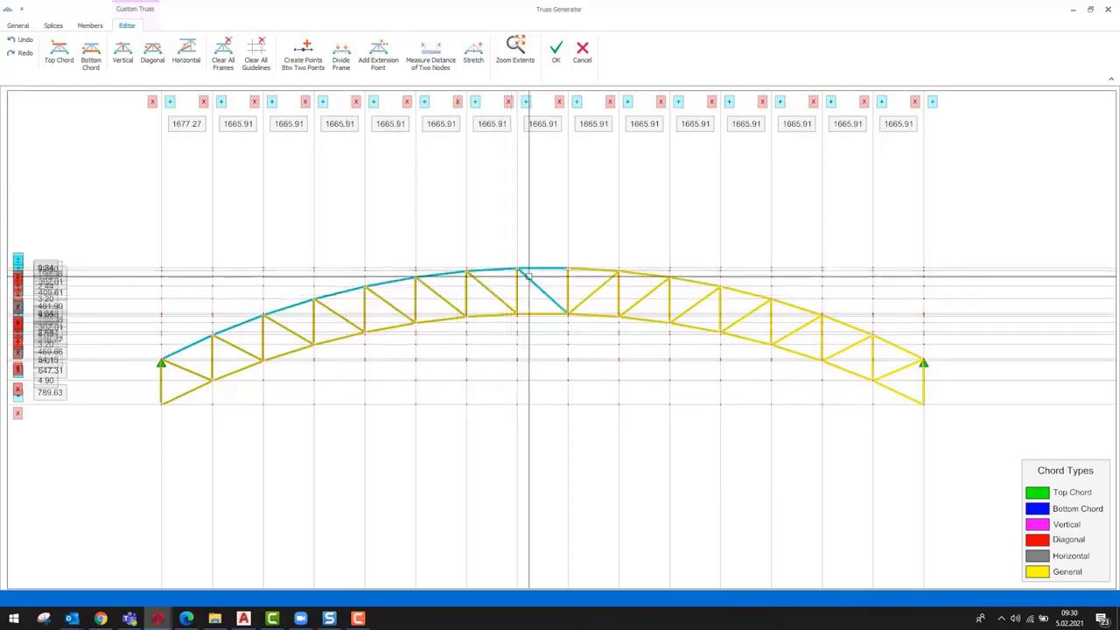
click(599, 270)
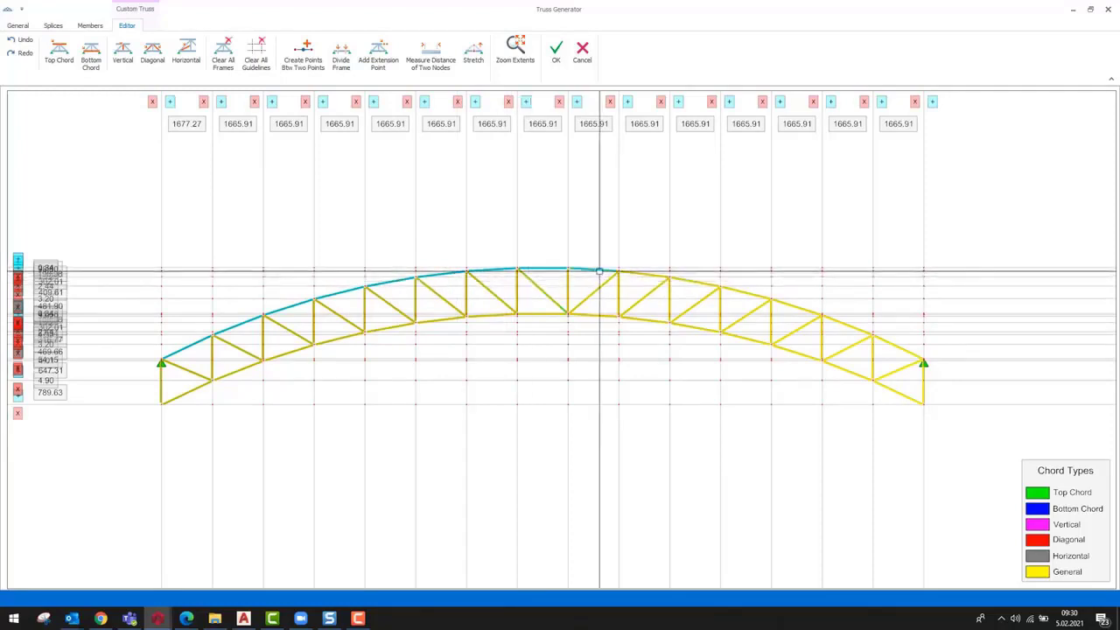
click(646, 274)
click(715, 283)
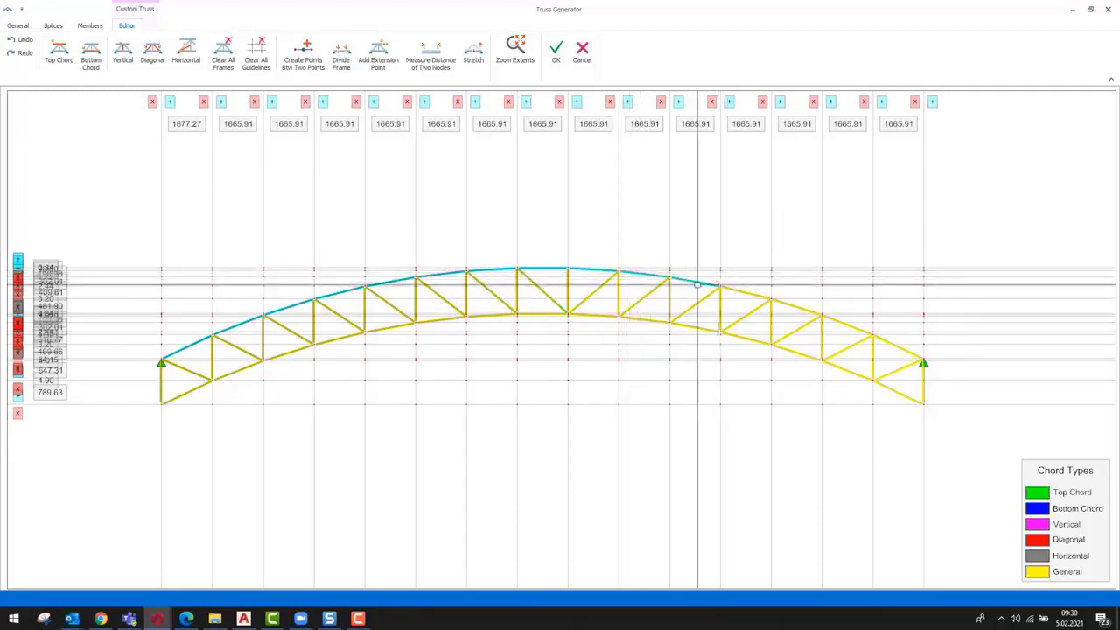
click(751, 294)
click(792, 306)
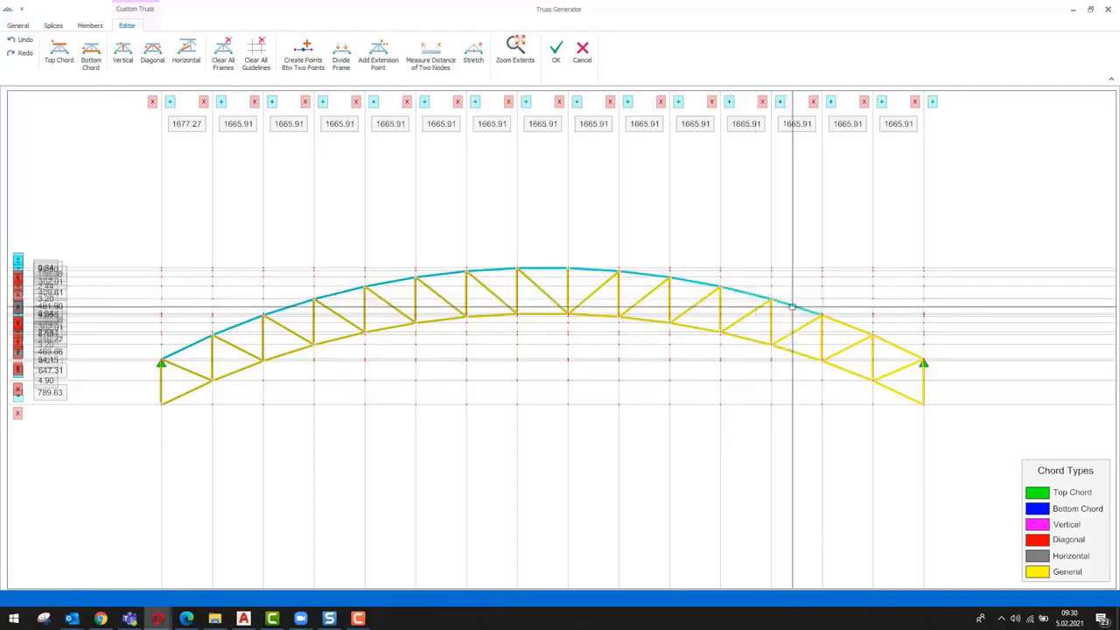
click(847, 323)
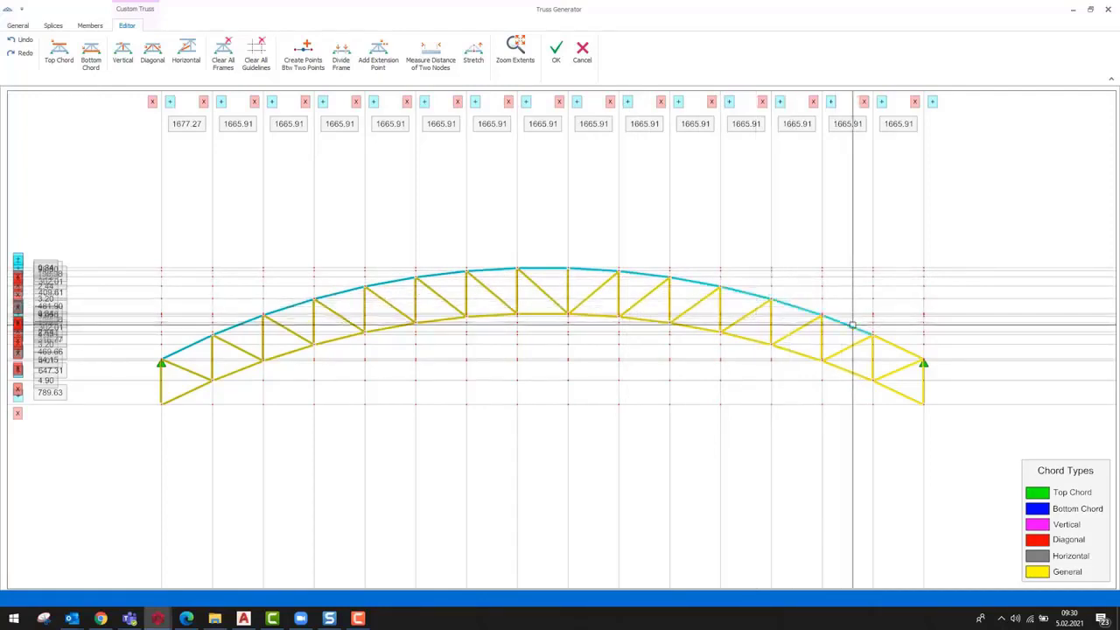
click(904, 348)
right_click(769, 219)
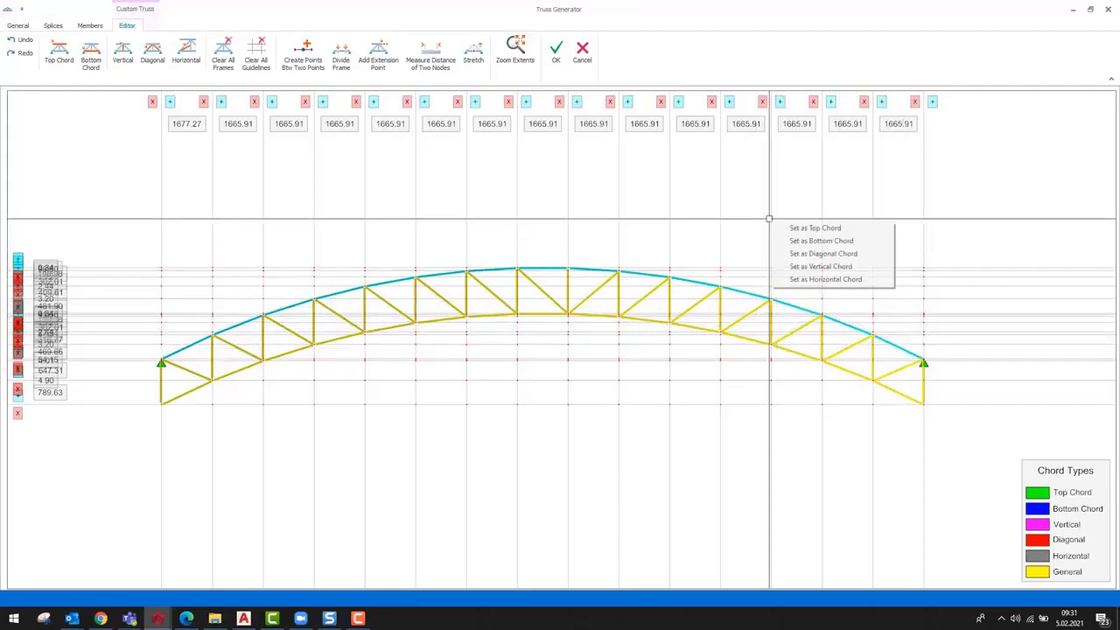
click(827, 230)
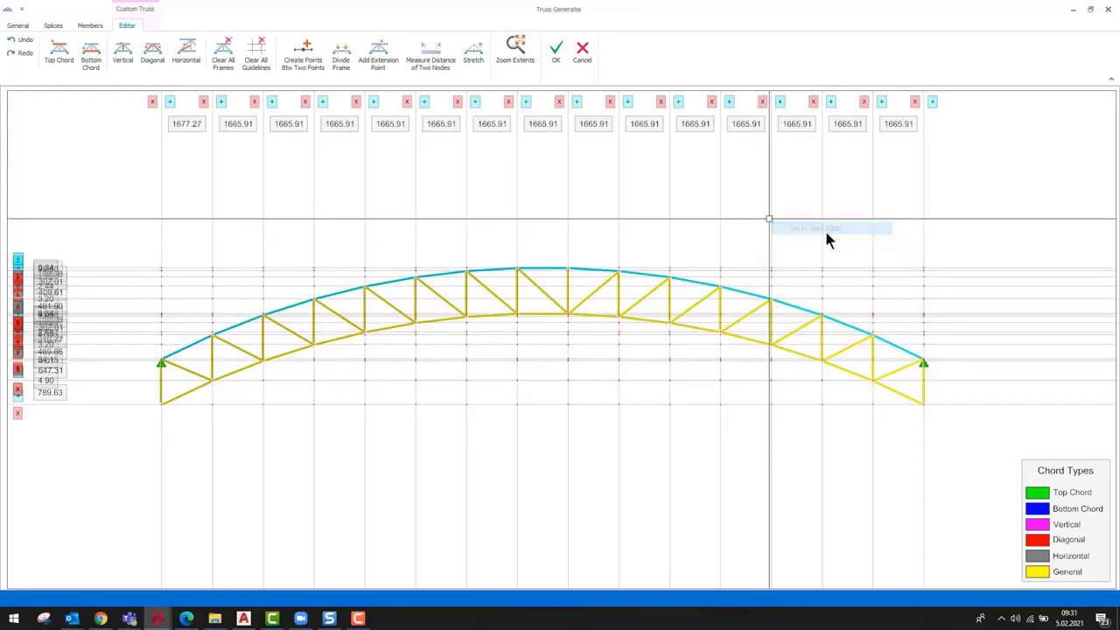
click(184, 392)
Step: Set all lower-arch members as Bottom Chord
click(237, 371)
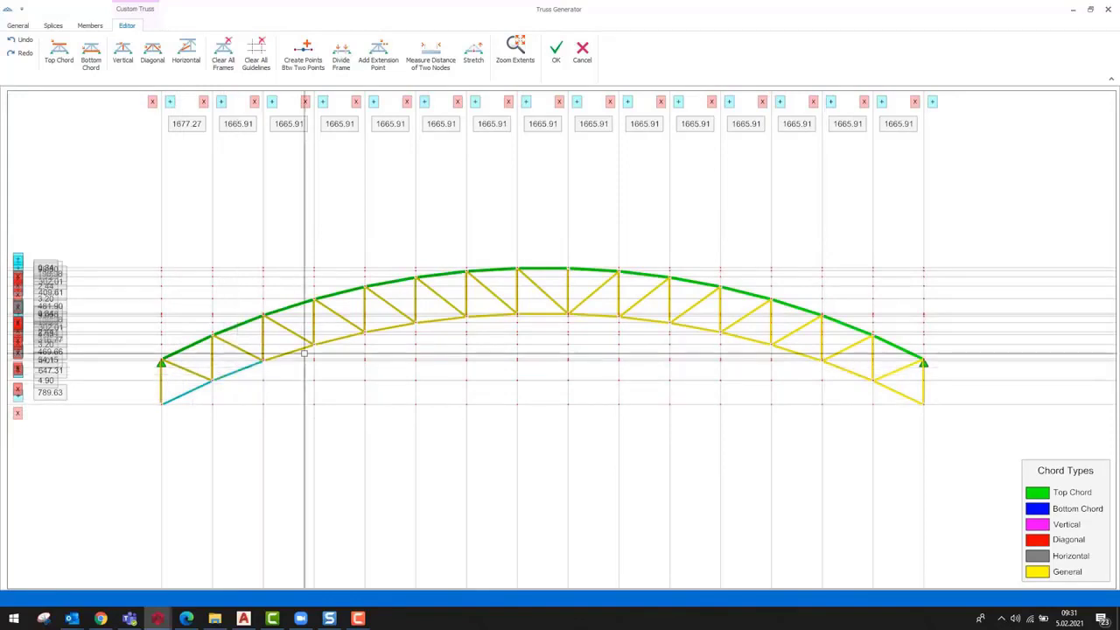
click(298, 350)
click(338, 340)
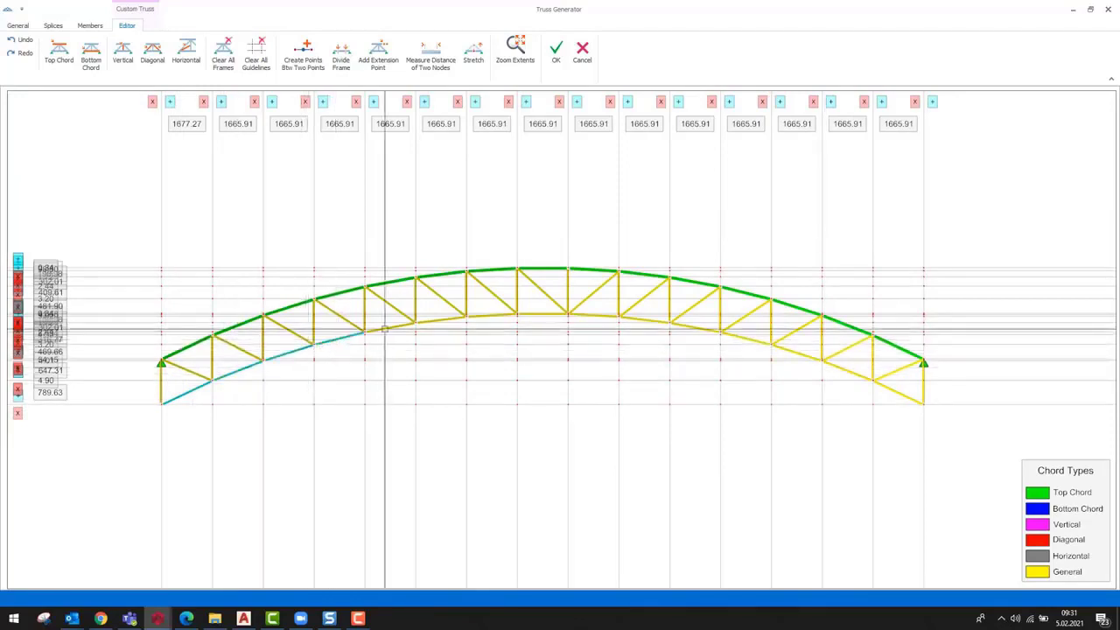
click(389, 327)
click(442, 319)
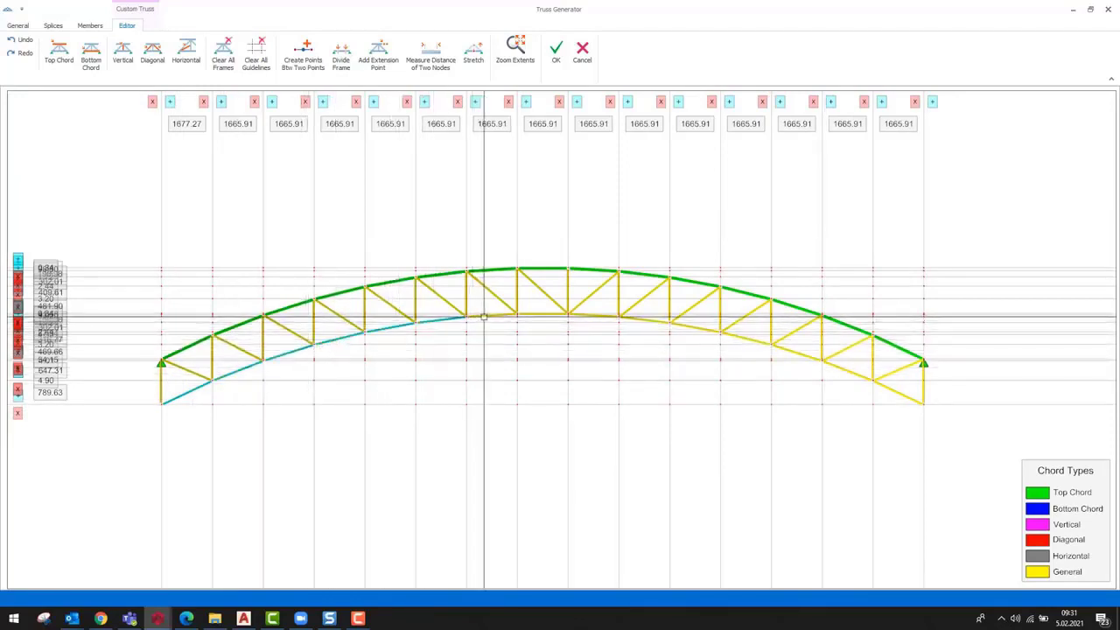
click(504, 315)
click(552, 313)
click(604, 314)
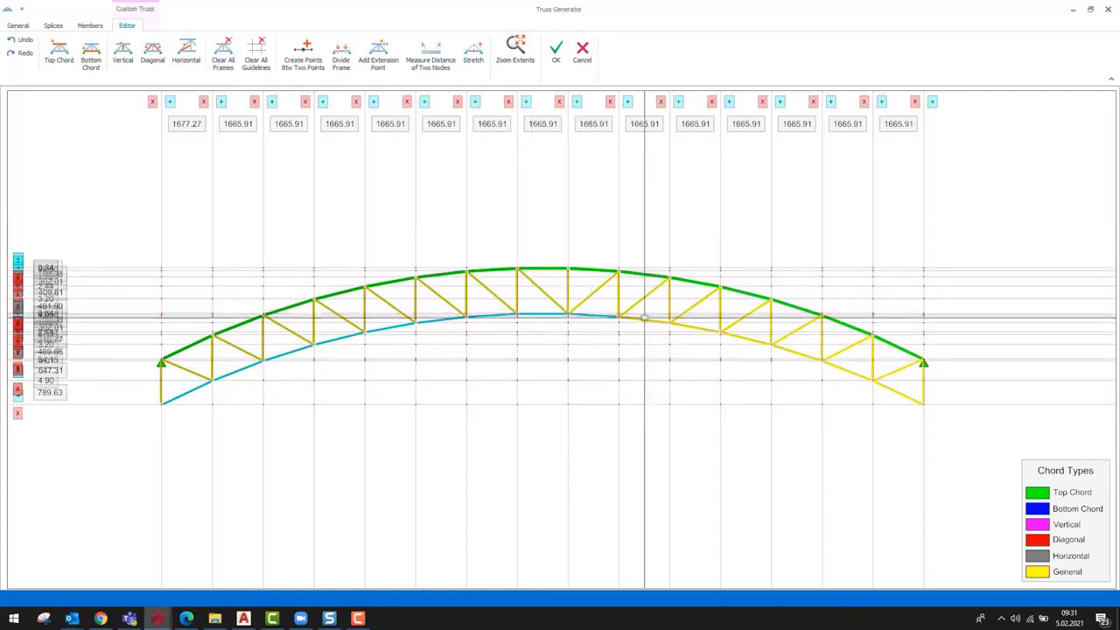
click(656, 320)
click(688, 329)
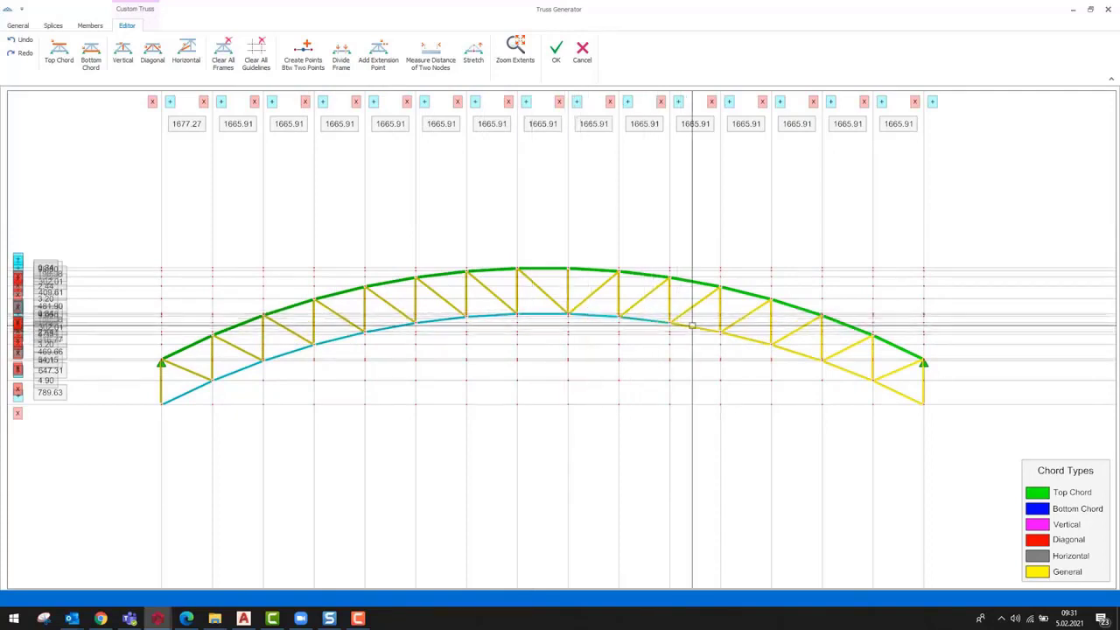
click(750, 338)
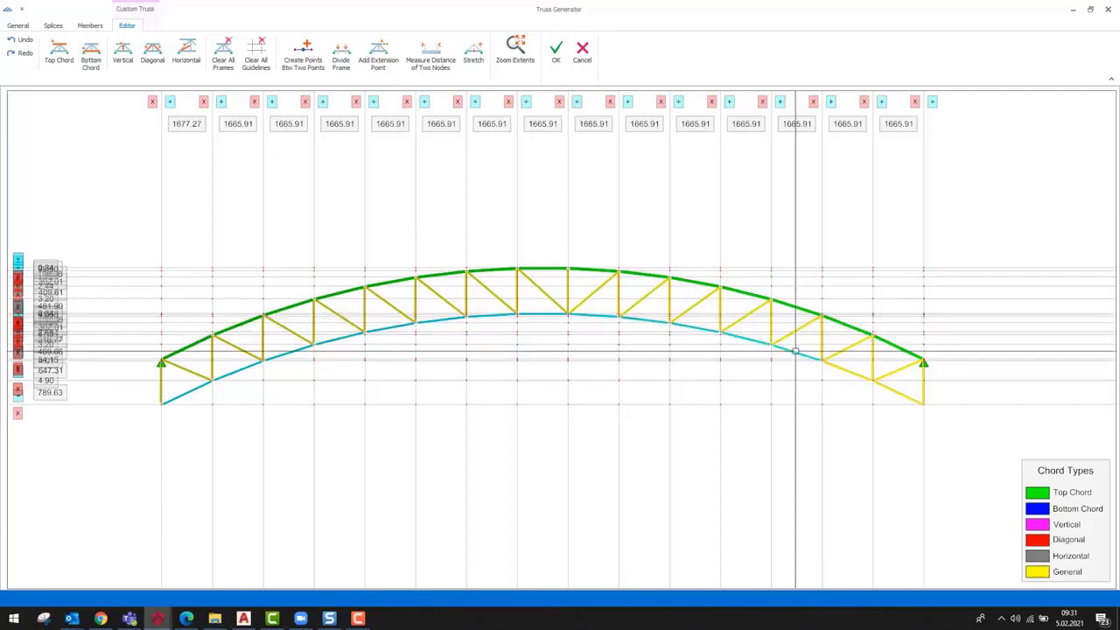
click(795, 351)
click(853, 371)
click(893, 389)
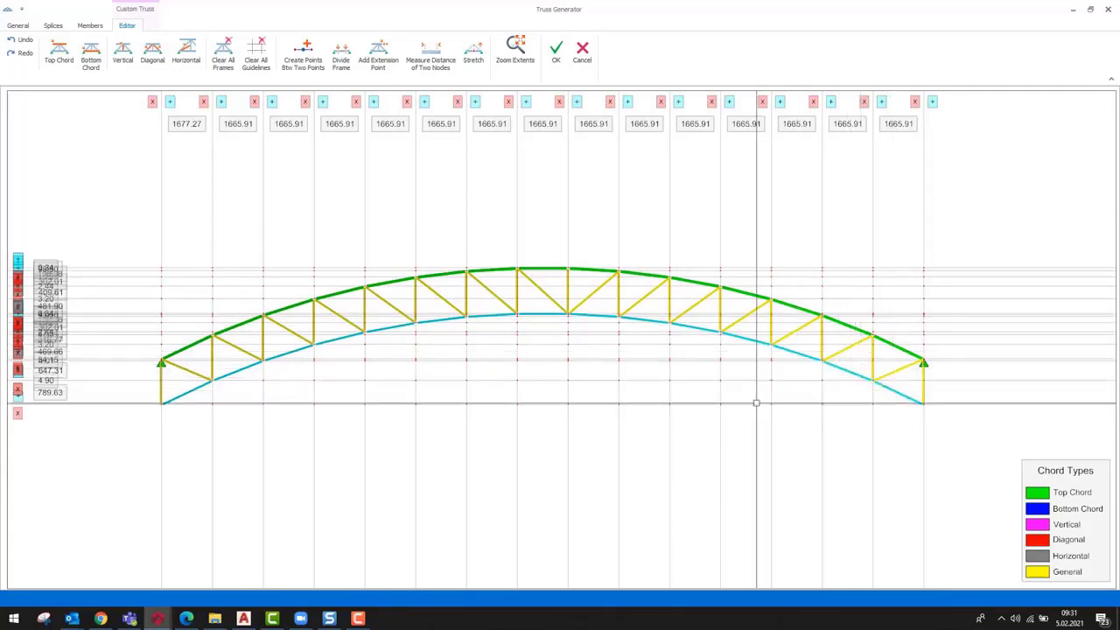
right_click(757, 403)
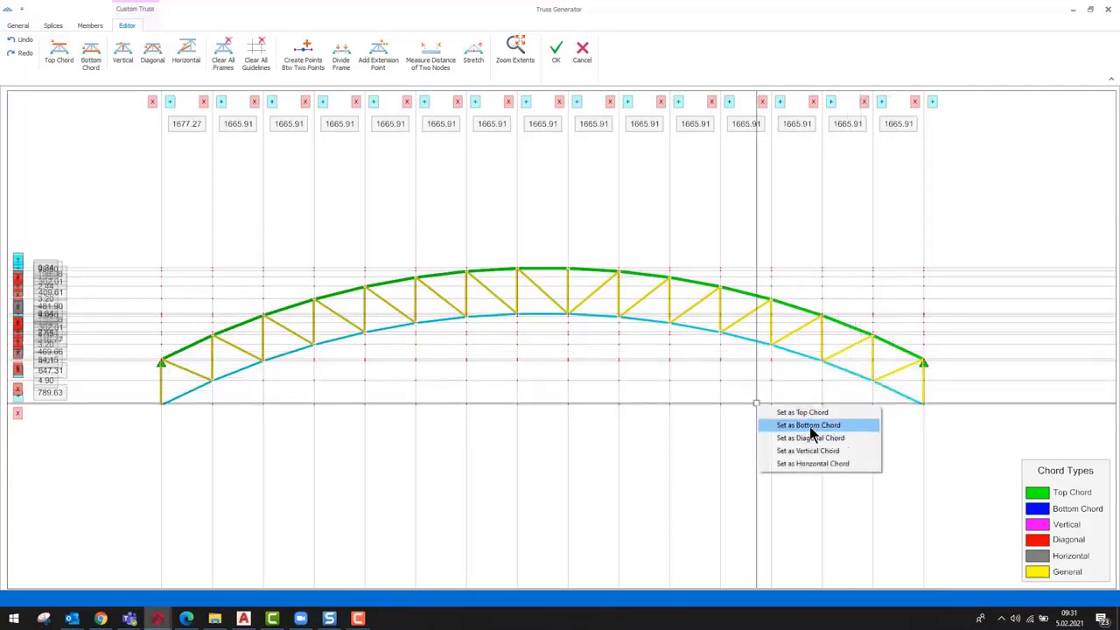
click(822, 426)
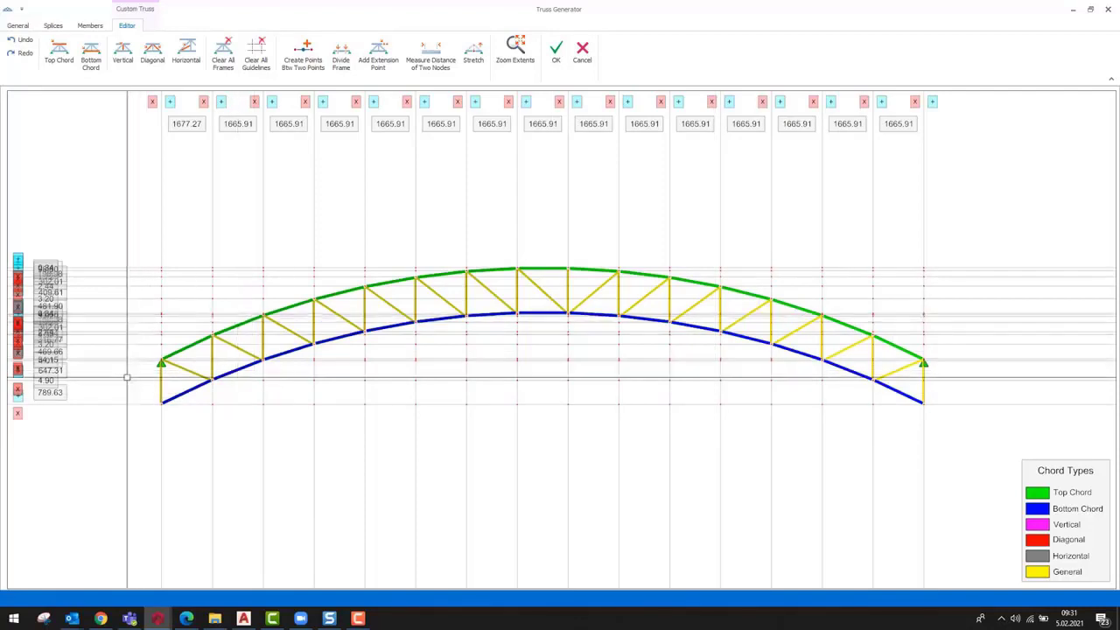
Step: Set all the upright posts between the chords as Vertical members
click(213, 351)
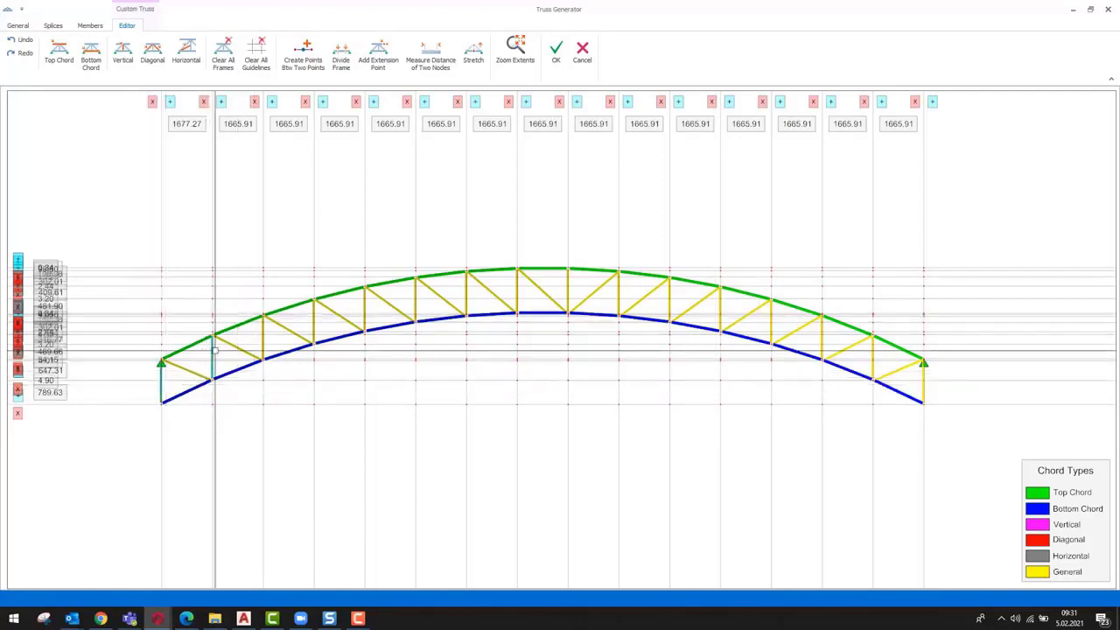
click(261, 337)
click(313, 324)
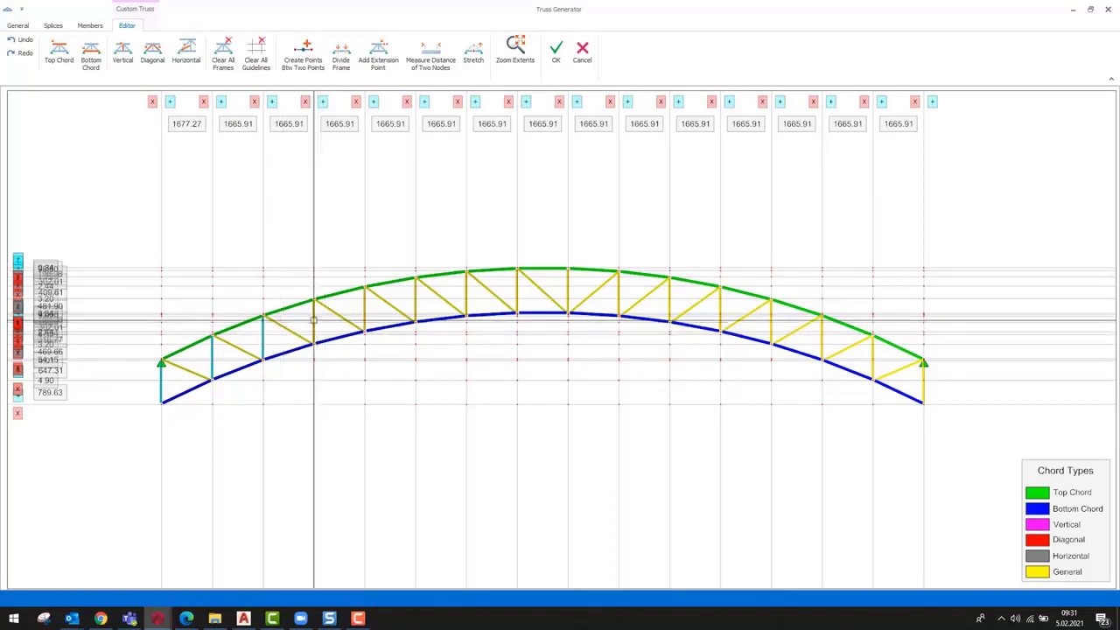
click(364, 305)
click(415, 305)
click(465, 305)
click(516, 304)
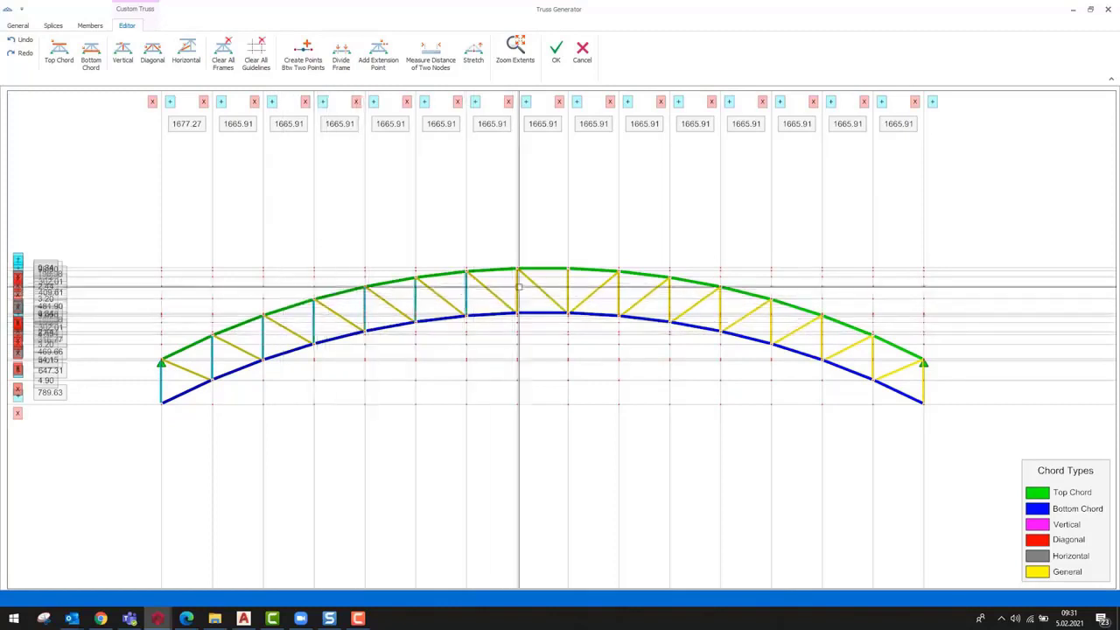
click(567, 304)
click(618, 304)
click(669, 305)
click(721, 308)
click(771, 321)
click(822, 337)
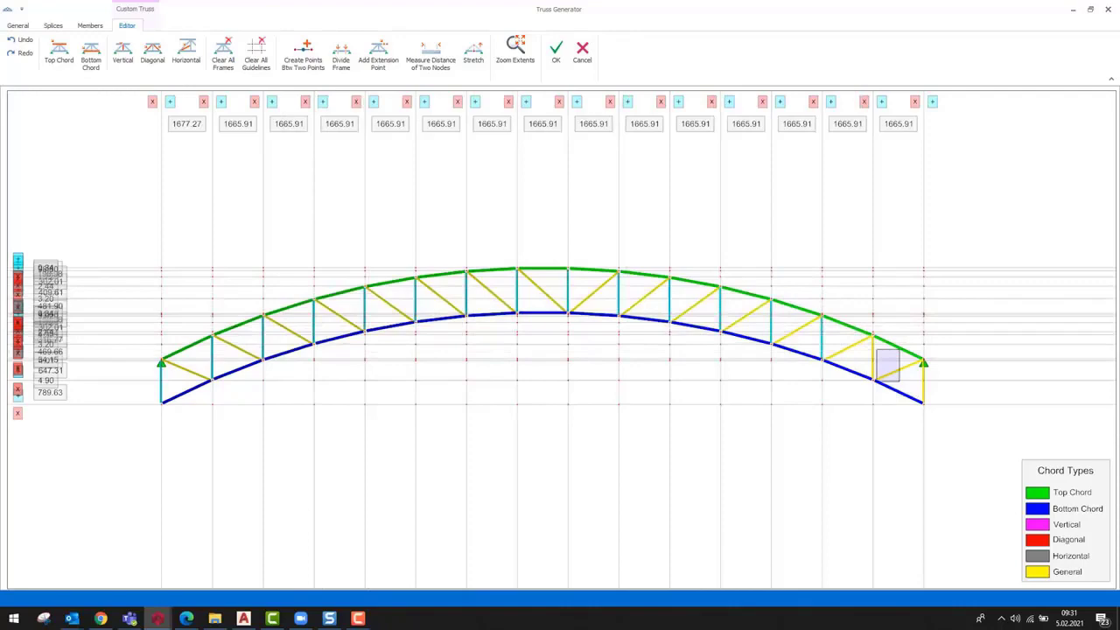
click(872, 357)
click(924, 360)
key(Return)
scroll(122, 351, up, 5)
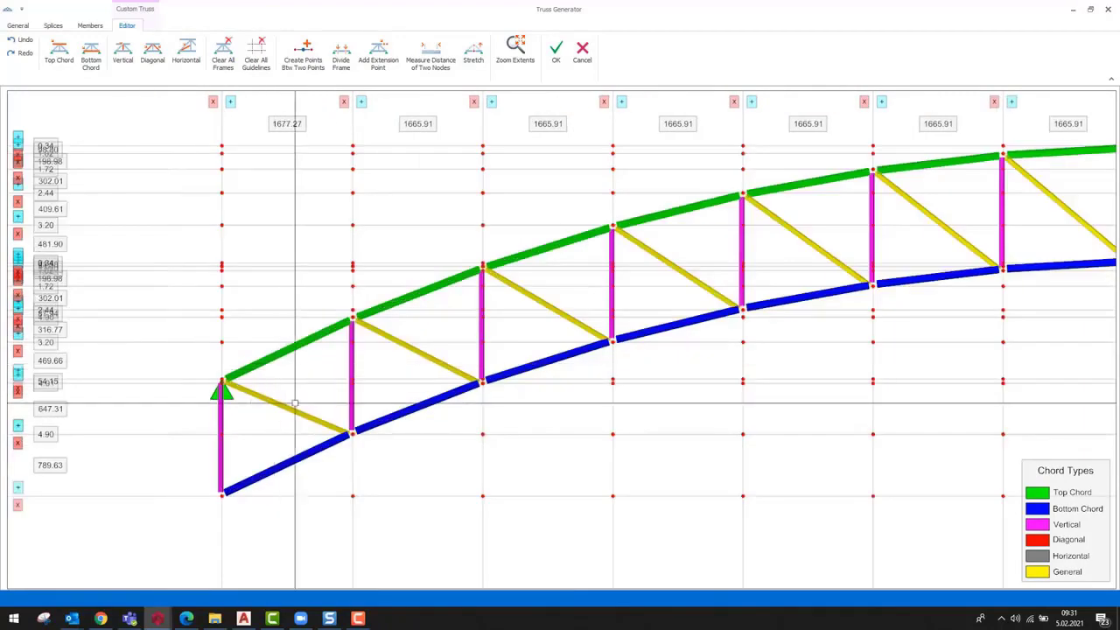
Step: Select all the diagonal members along the truss from left to right end
click(187, 371)
click(419, 352)
click(679, 268)
click(807, 241)
click(938, 219)
middle_drag(938, 218, 353, 257)
click(483, 247)
click(612, 244)
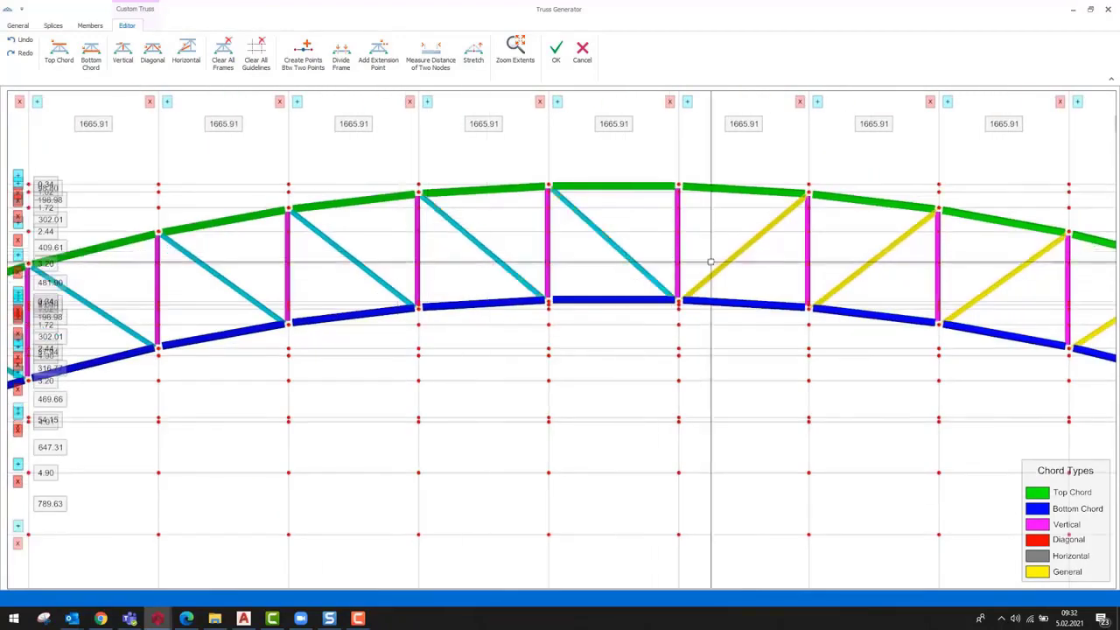
click(874, 258)
middle_drag(980, 296, 873, 382)
click(762, 275)
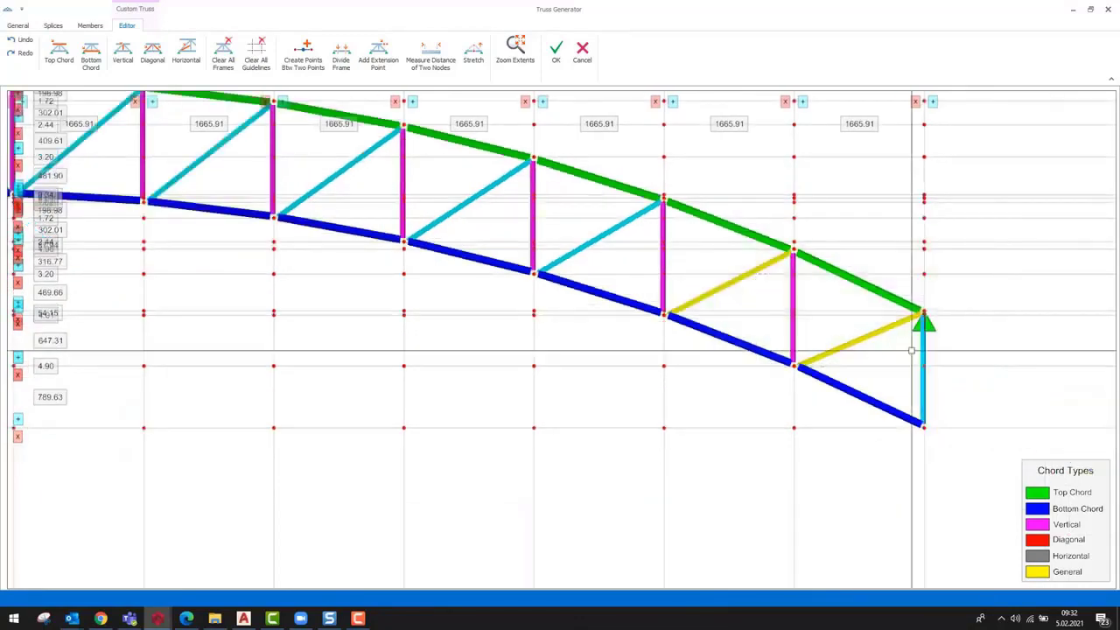
click(873, 383)
scroll(873, 383, down, 5)
Step: Assign the selected diagonal members the Diagonal type
right_click(585, 388)
click(635, 428)
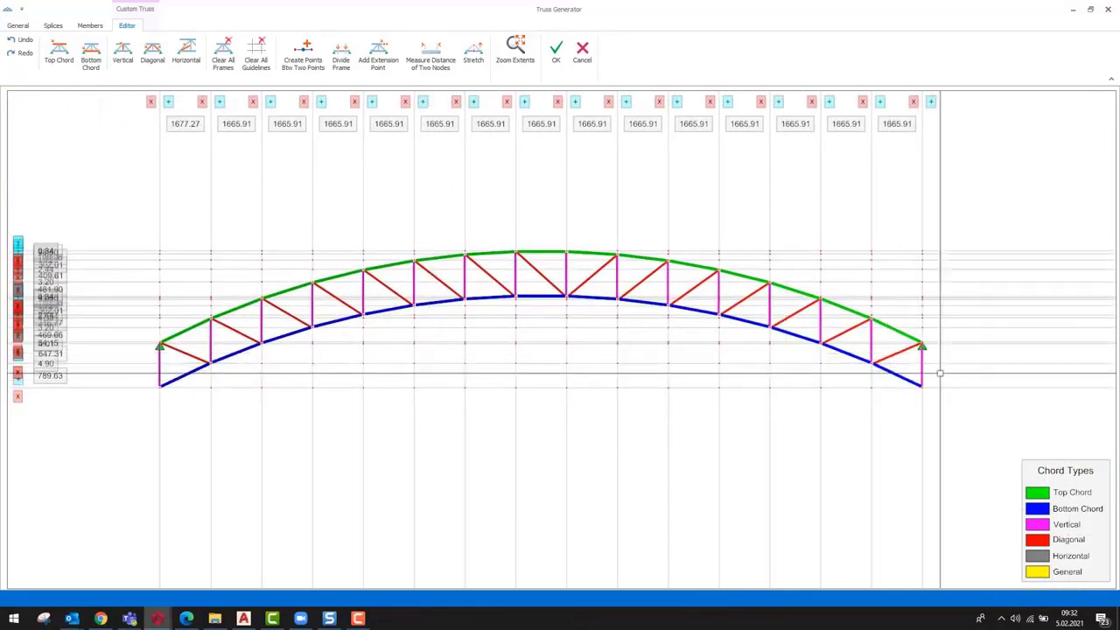
scroll(926, 361, up, 3)
scroll(926, 360, up, 3)
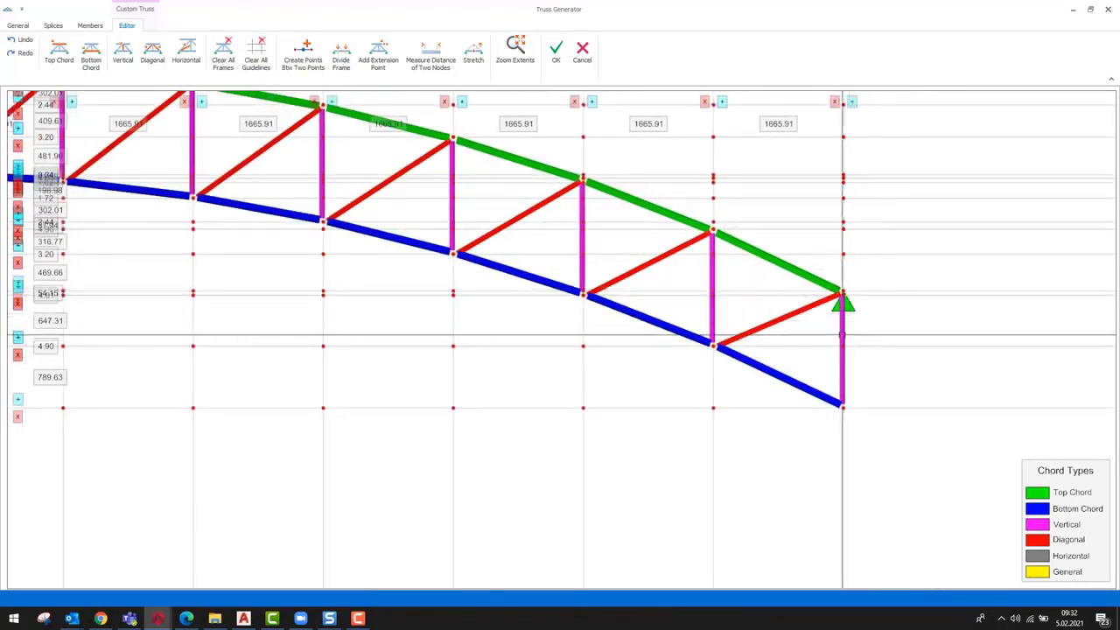
Step: Delete the vertical members at the right and left ends of the truss
click(842, 333)
key(Delete)
scroll(575, 365, down, 4)
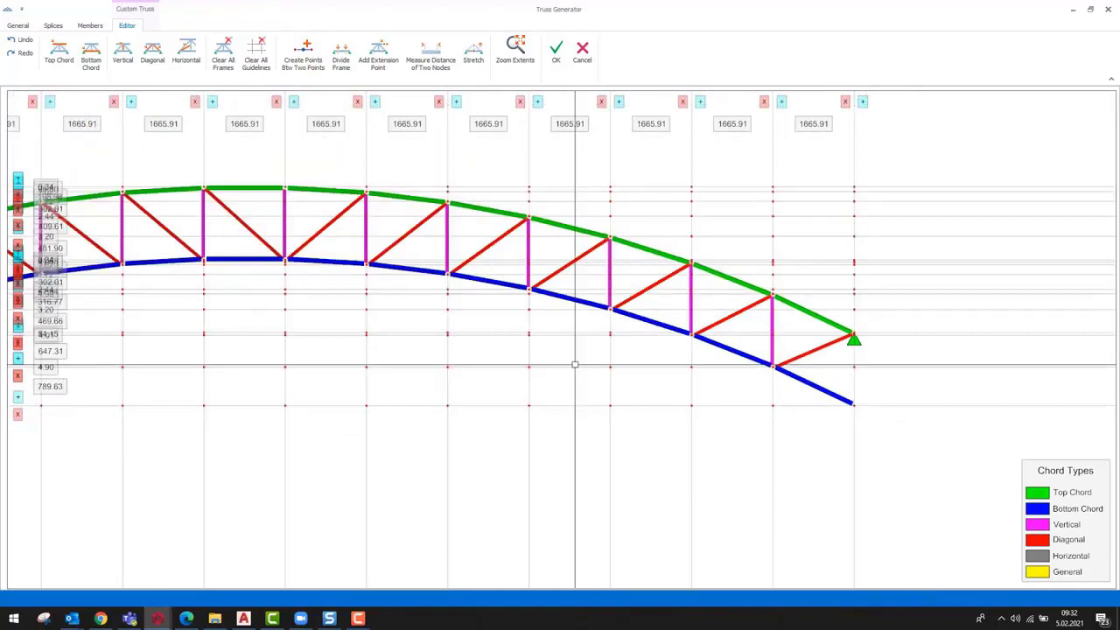
middle_drag(469, 378, 645, 371)
scroll(204, 372, up, 3)
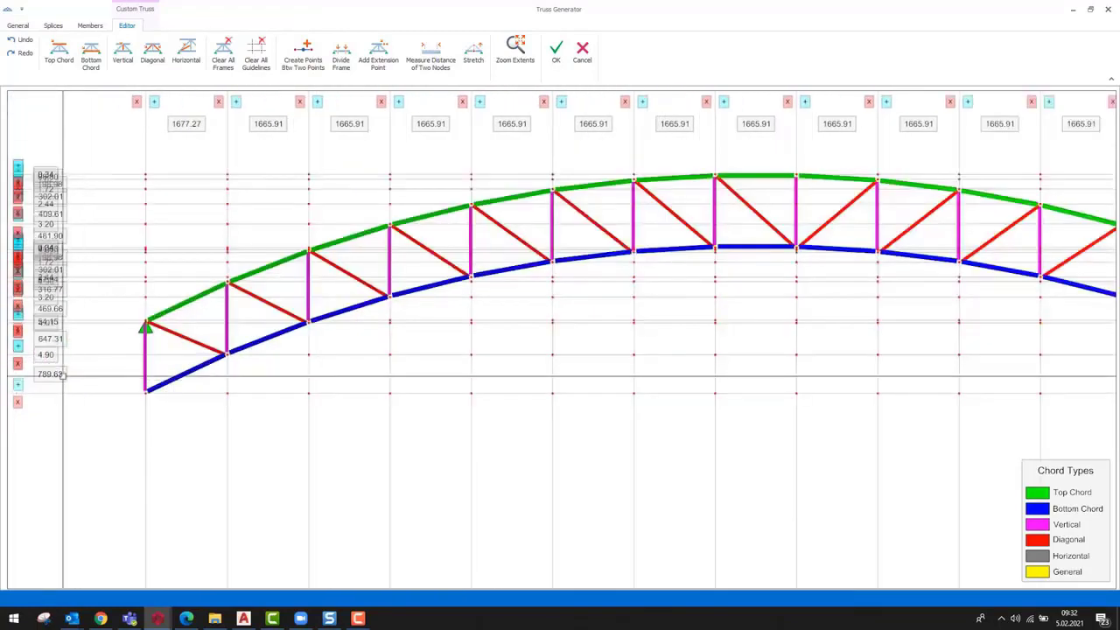
click(145, 359)
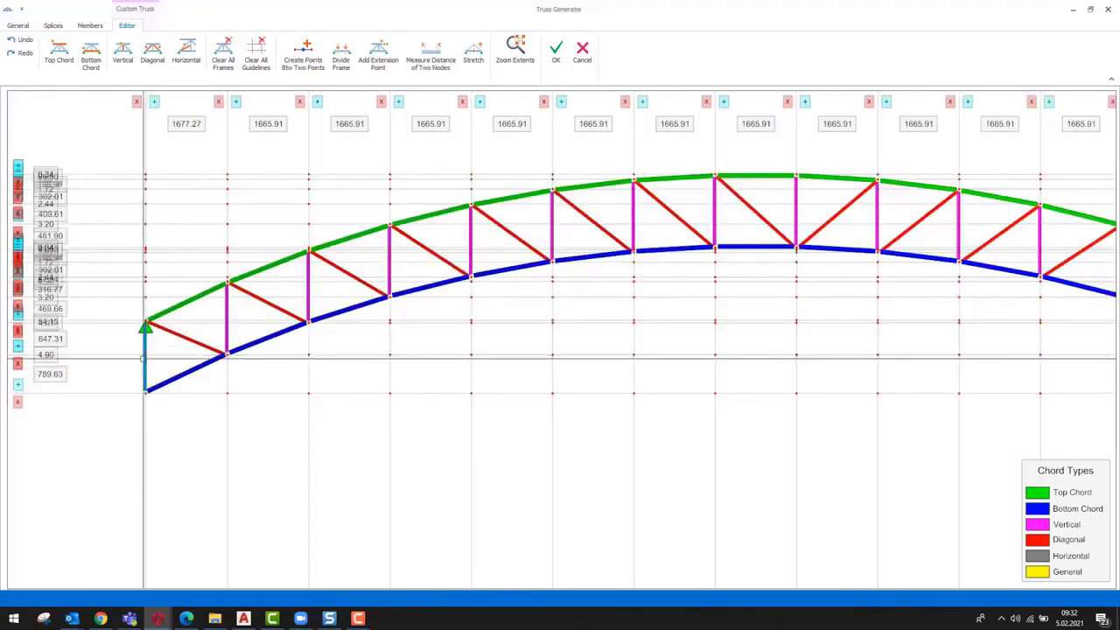
key(Delete)
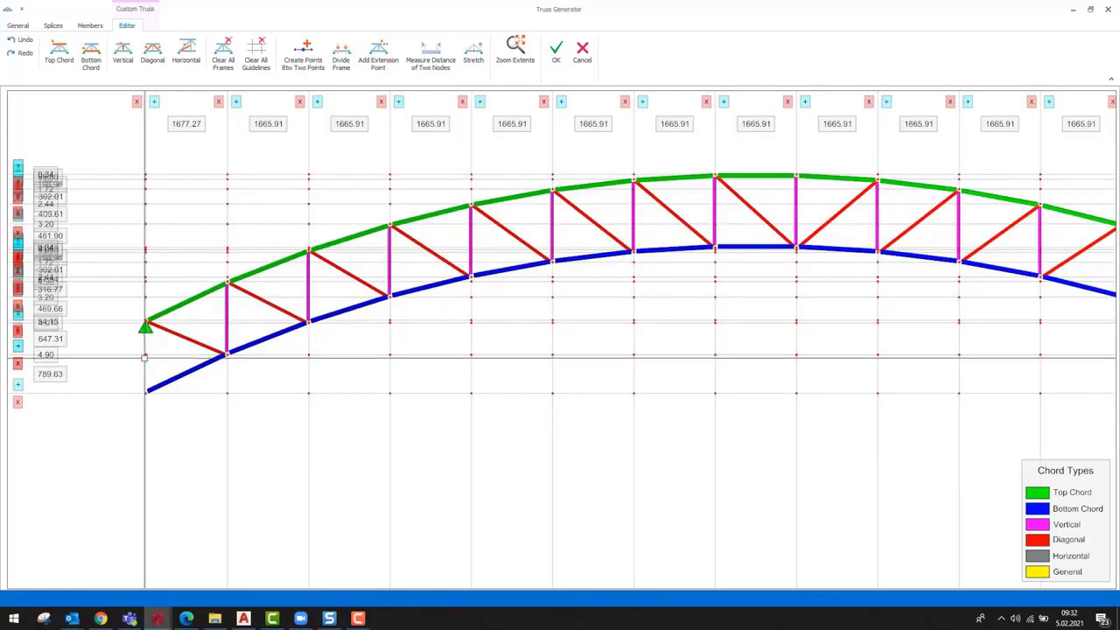
scroll(293, 369, down, 2)
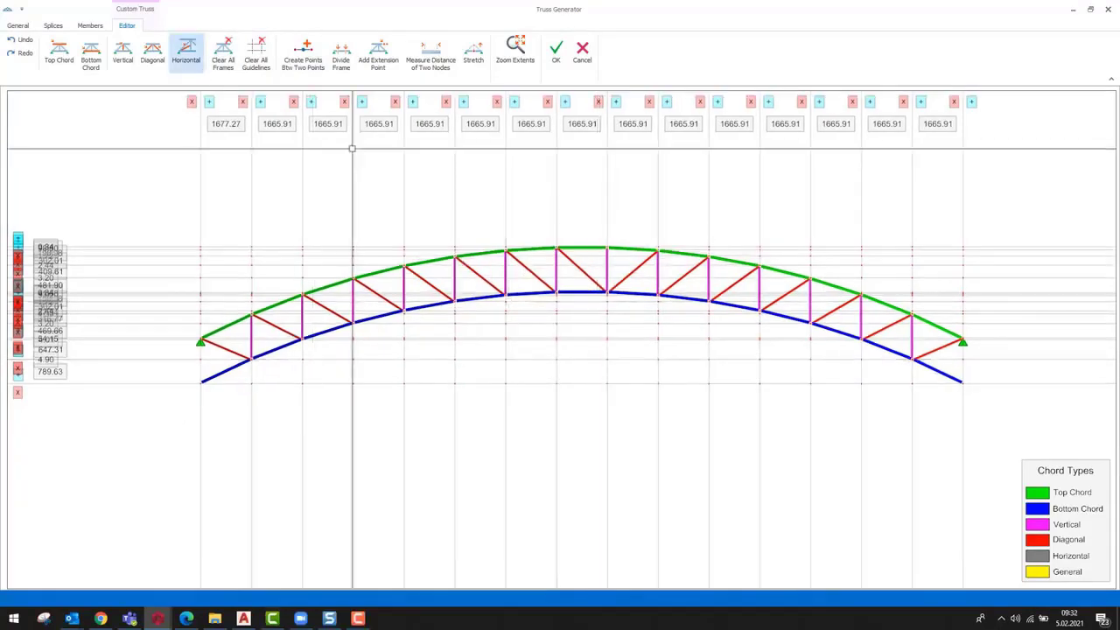
Step: Insert the arched truss as M101 between the two column tops and end the Truss command
click(556, 52)
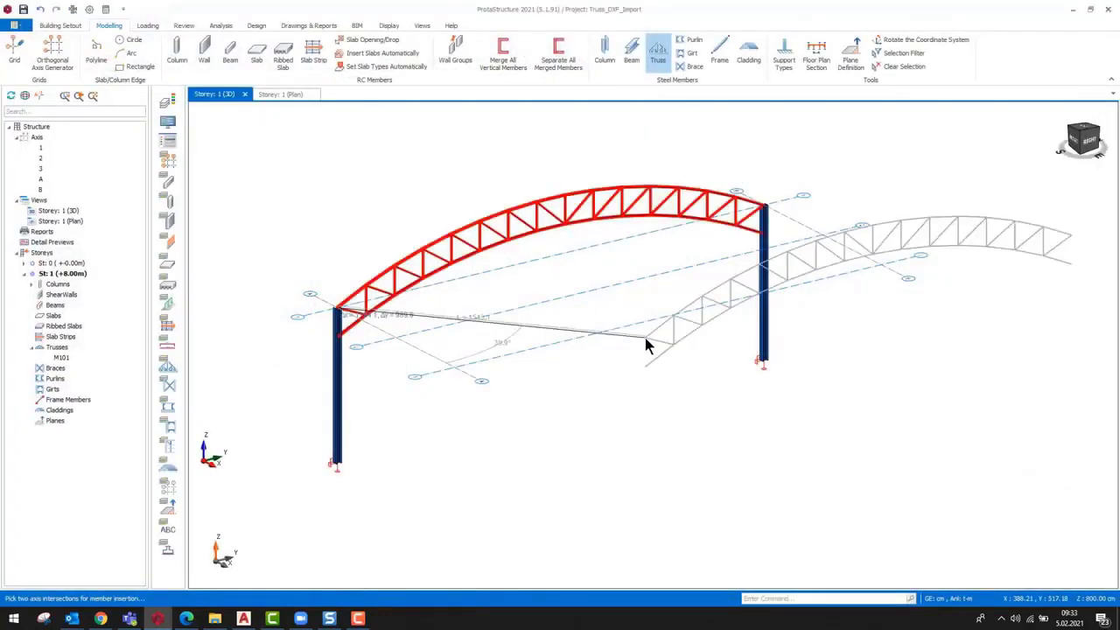
key(Escape)
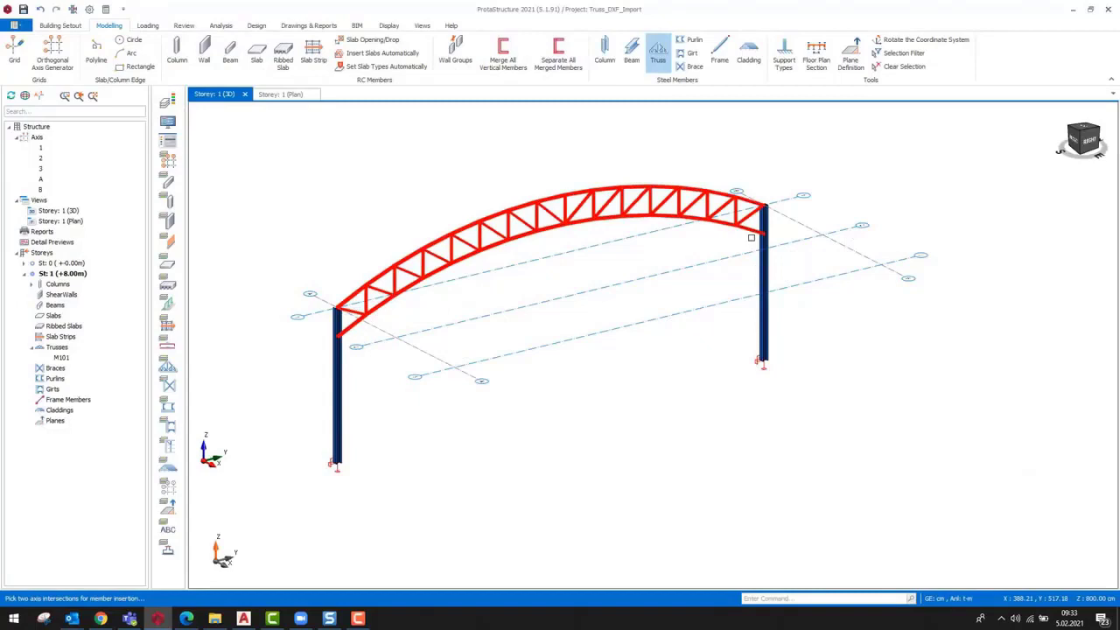
scroll(567, 199, up, 2)
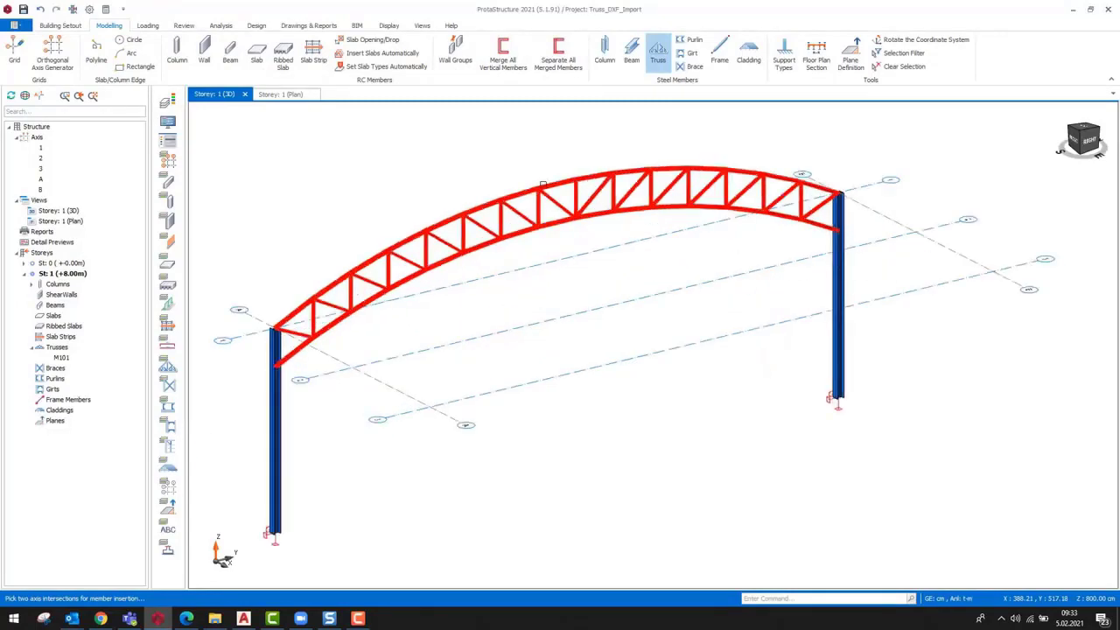
scroll(542, 184, up, 1)
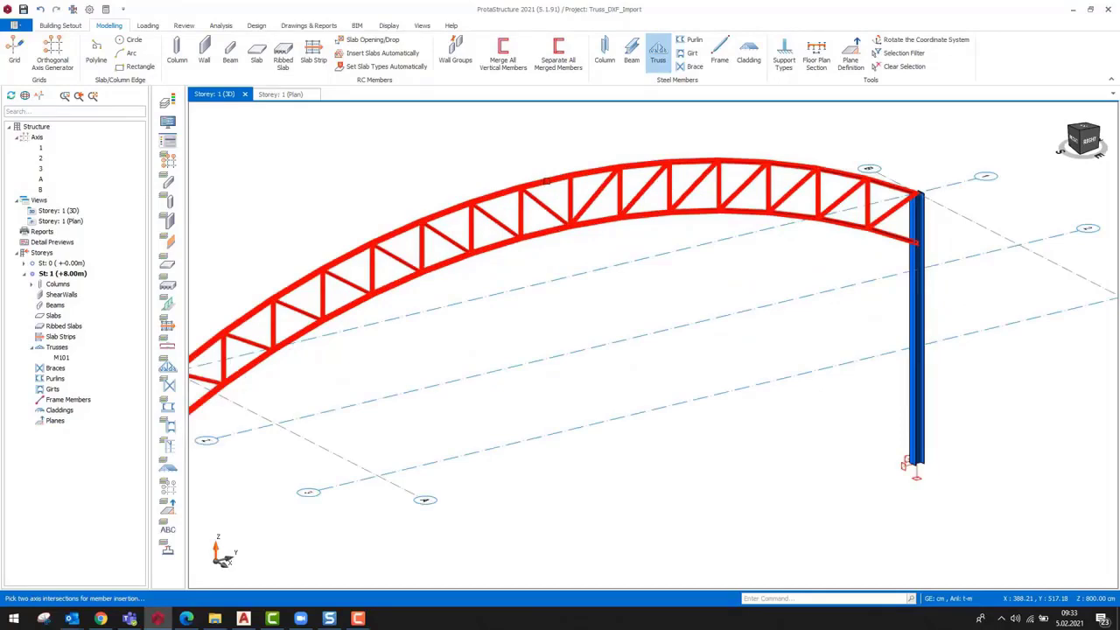
key(Escape)
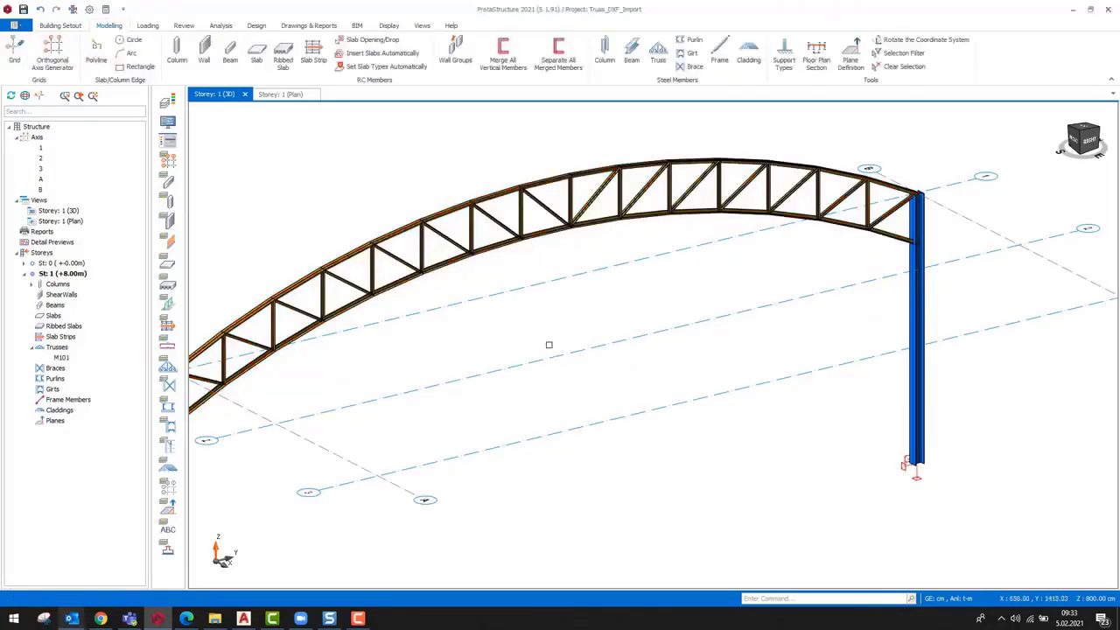
Step: Orbit the model to view the whole frame and select the placed truss
scroll(502, 342, down, 3)
middle_drag(501, 342, 535, 291)
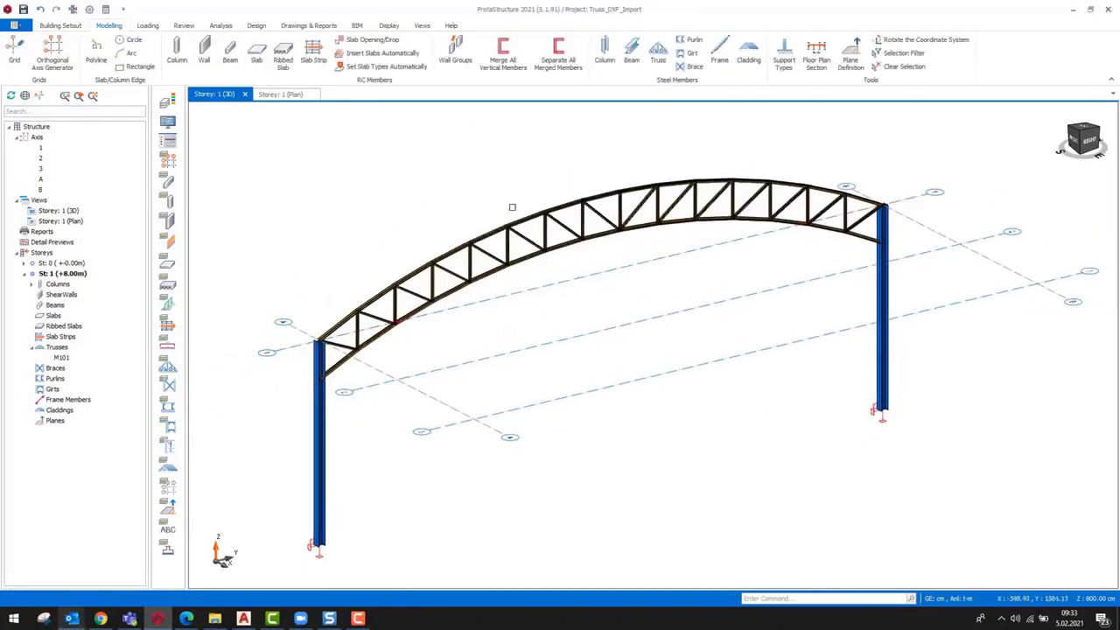
click(514, 219)
Step: Open the truss's properties in Truss Generator and show its Members tab
right_click(515, 221)
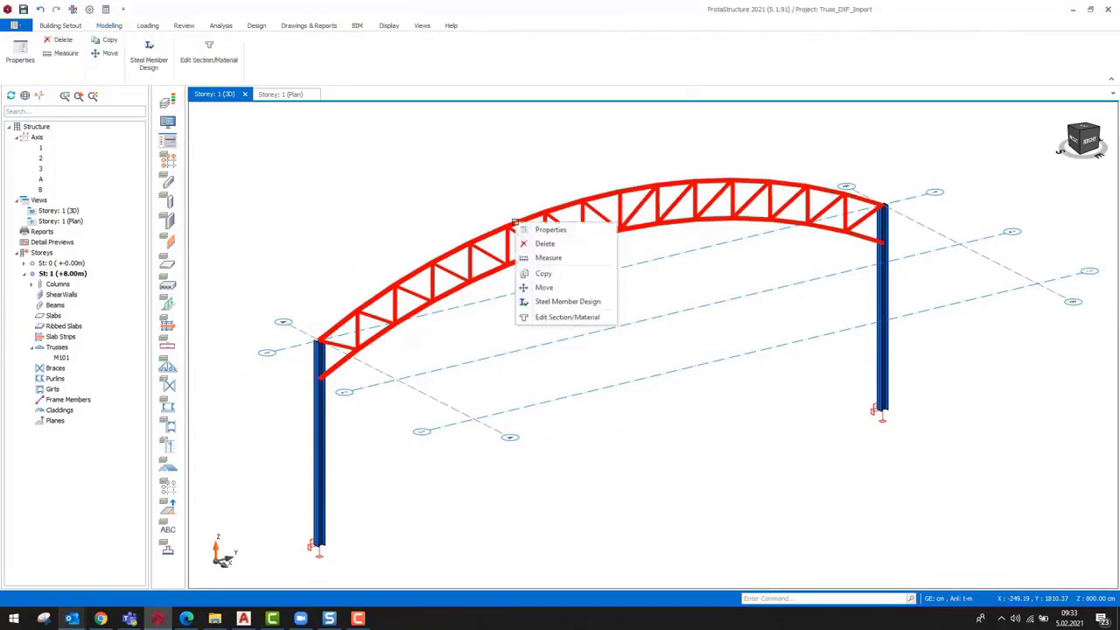
click(562, 237)
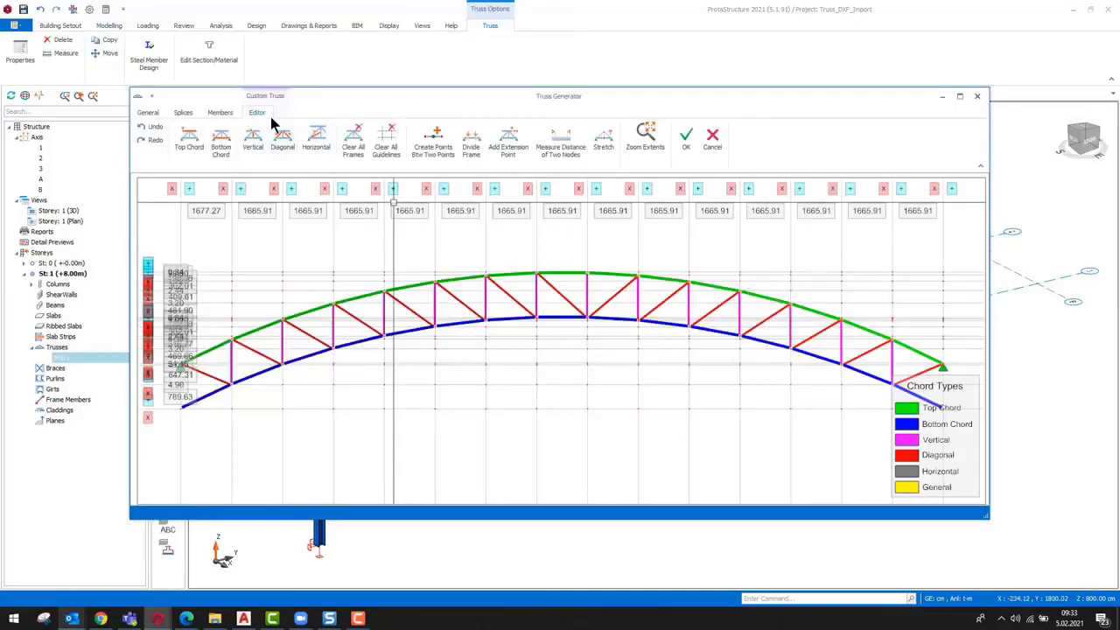
click(178, 145)
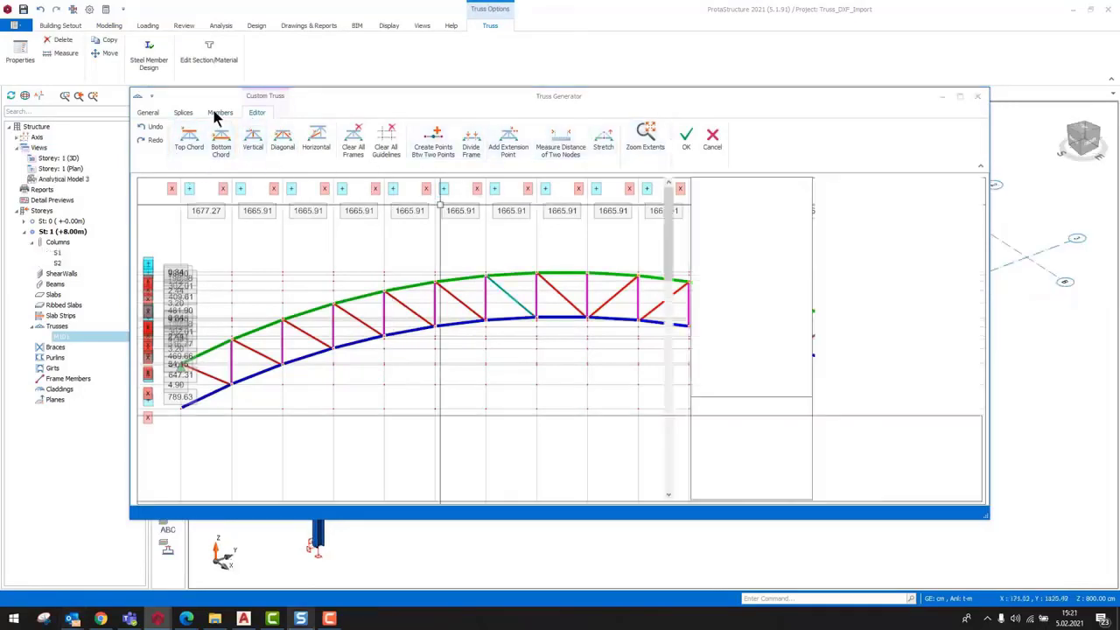
click(219, 113)
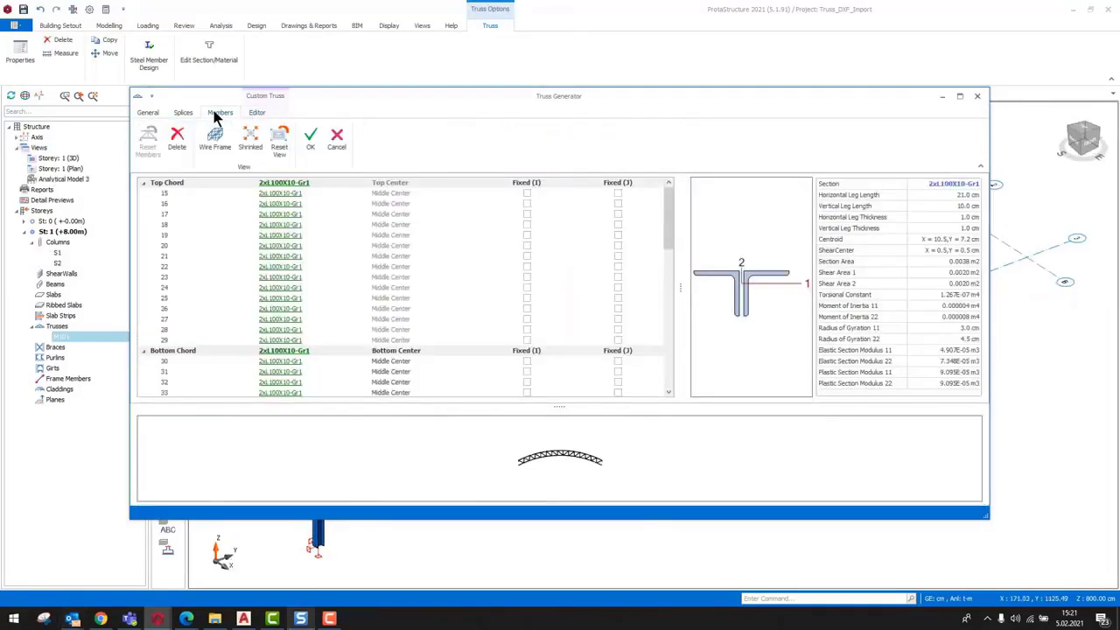
Step: Inspect the top and bottom chord section details, closing each without changes
click(282, 183)
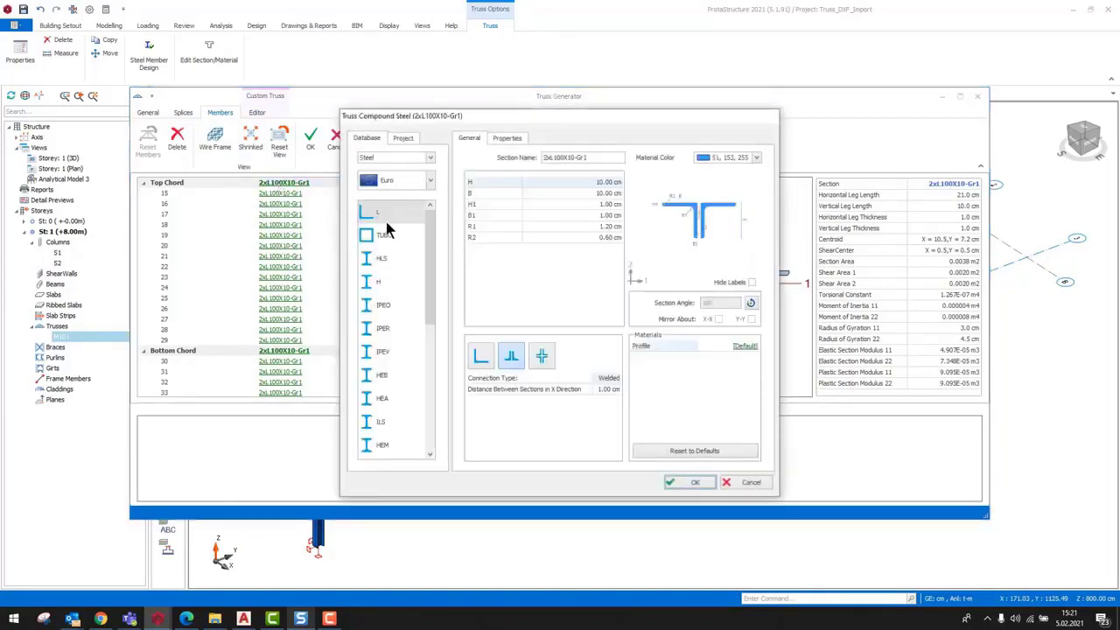
click(749, 484)
click(295, 352)
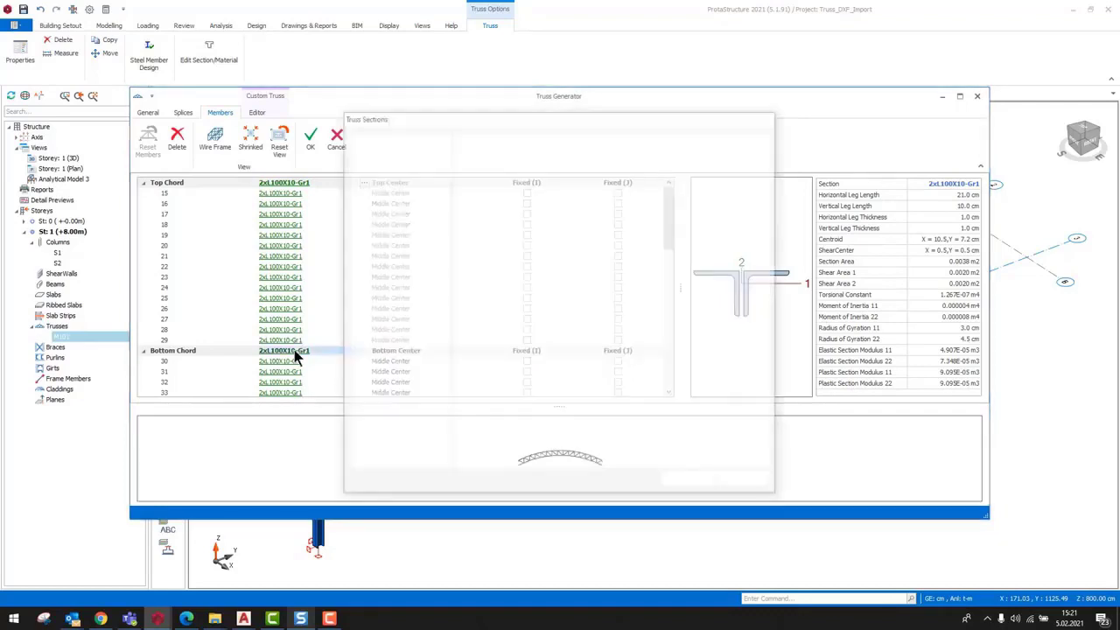
click(748, 481)
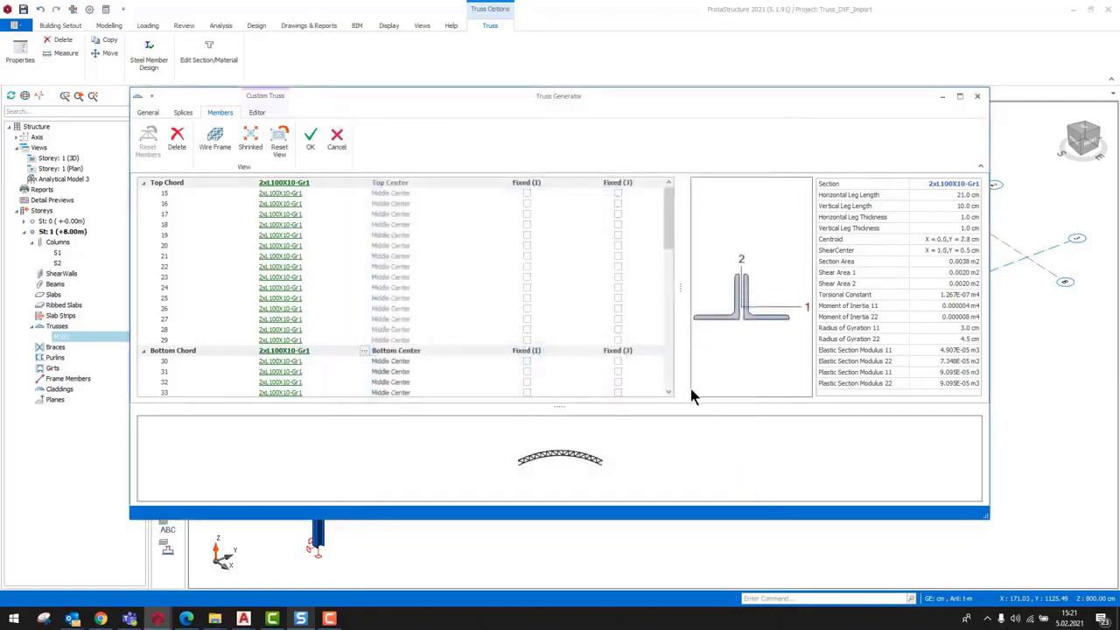
drag(667, 243, 665, 307)
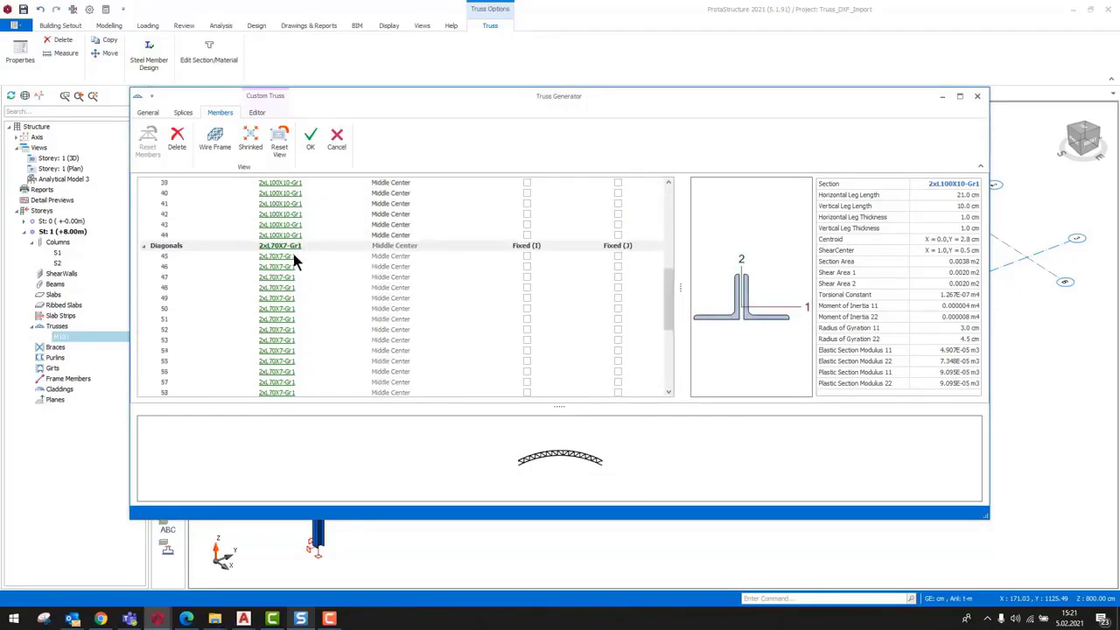
drag(671, 286, 675, 213)
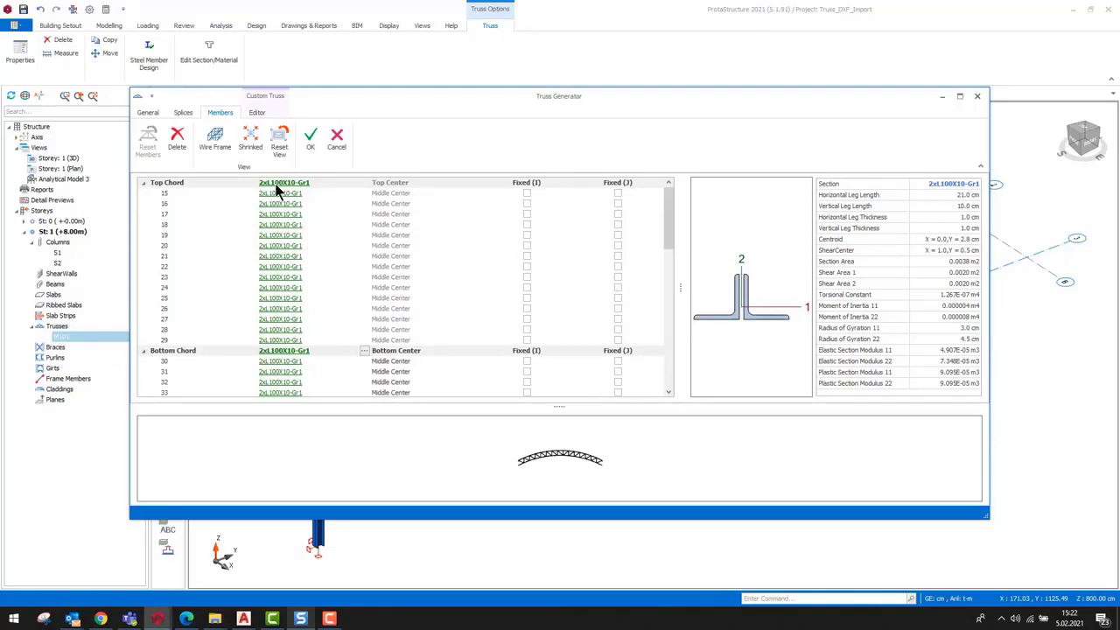
Step: Recheck the top chord's 2xL100X10-Gr1 section (centroid X=10.5, Y=7.2 cm), then cancel
click(277, 186)
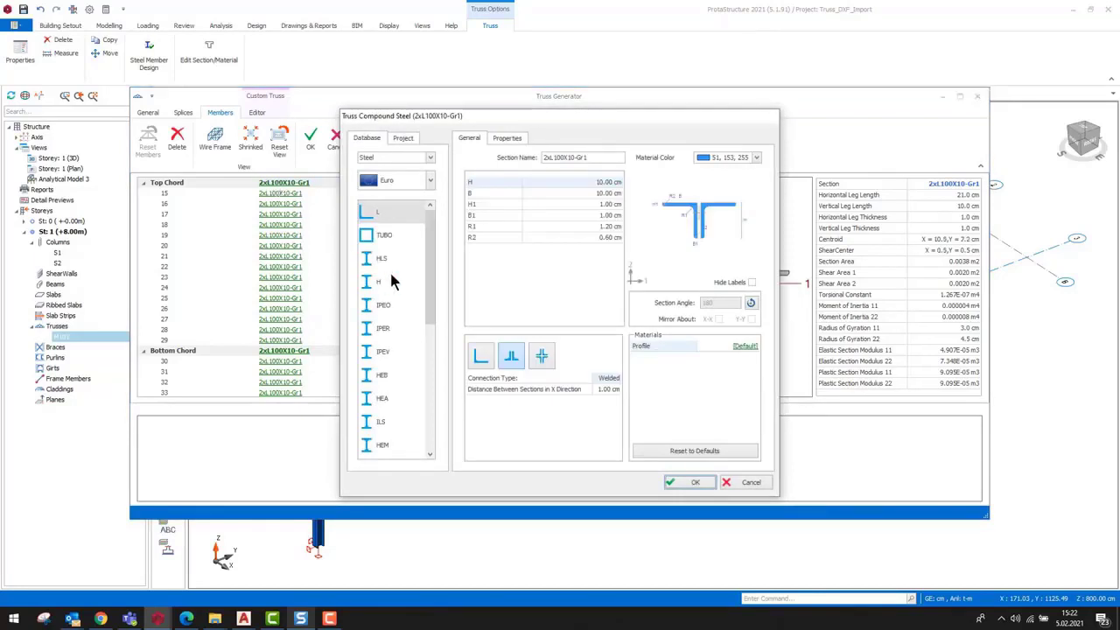
drag(429, 282, 437, 249)
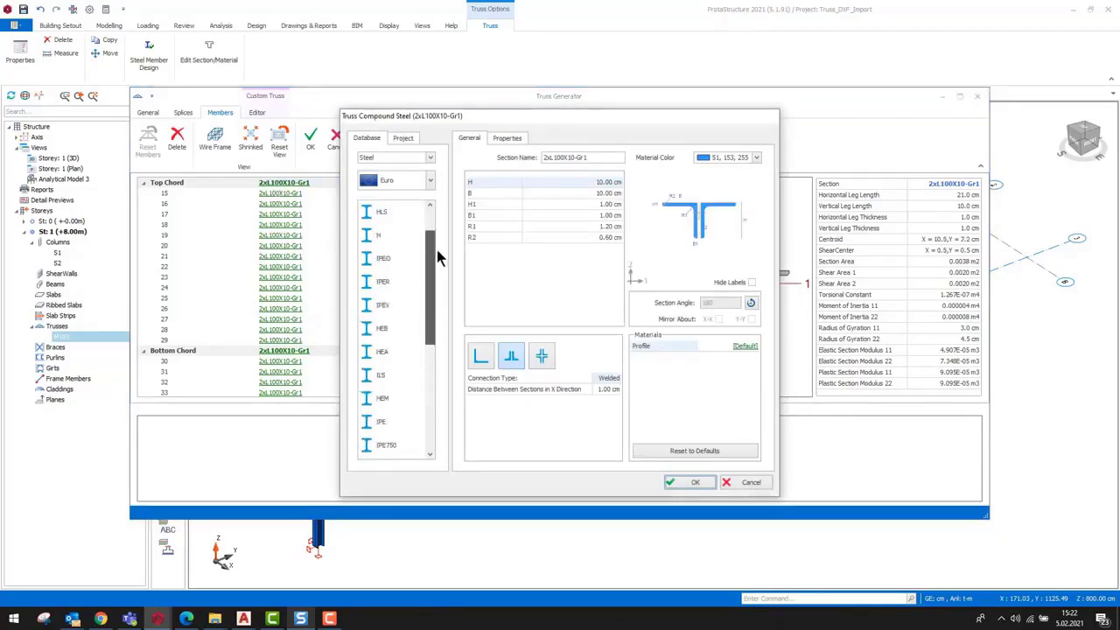
scroll(438, 250, up, 1)
click(768, 486)
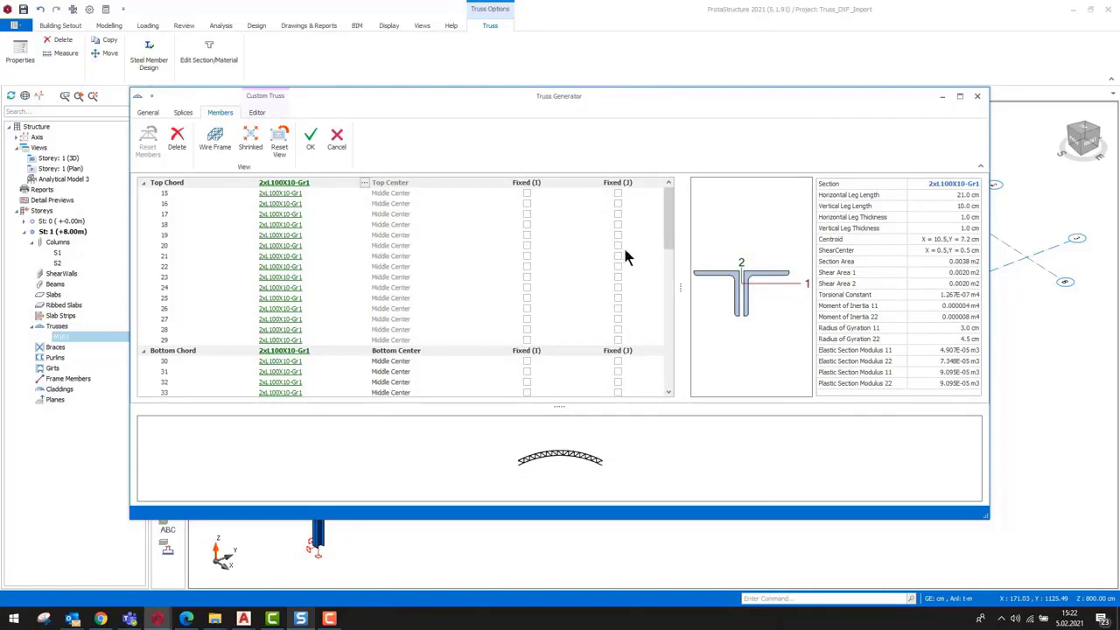
Step: Zoom the truss preview and enlarge the Truss Generator window
scroll(566, 463, up, 5)
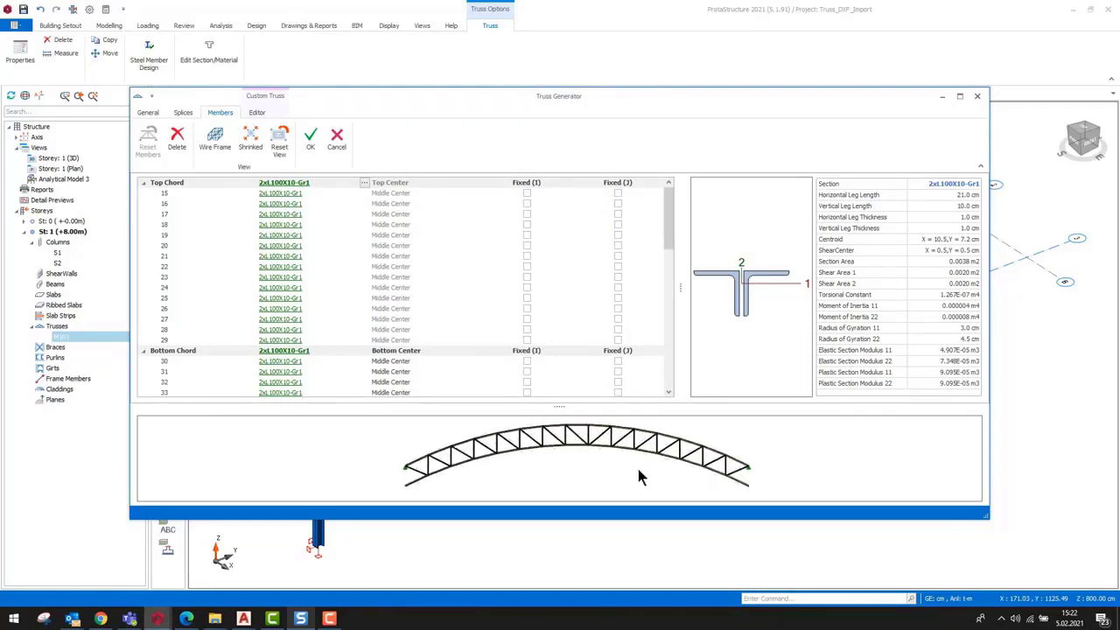
scroll(757, 477, up, 5)
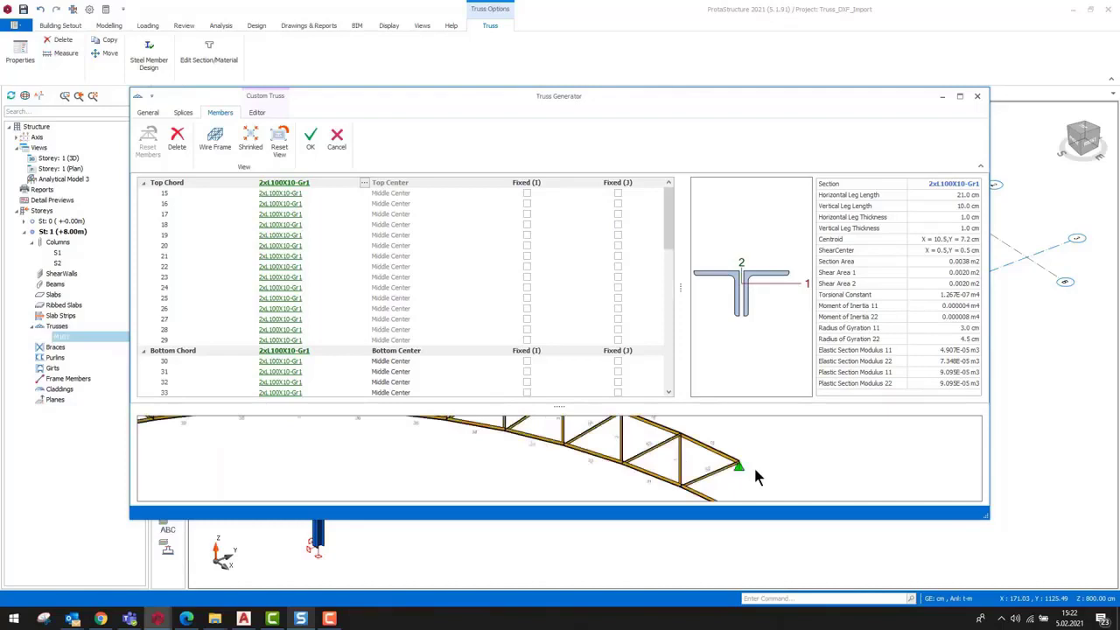
scroll(726, 460, down, 6)
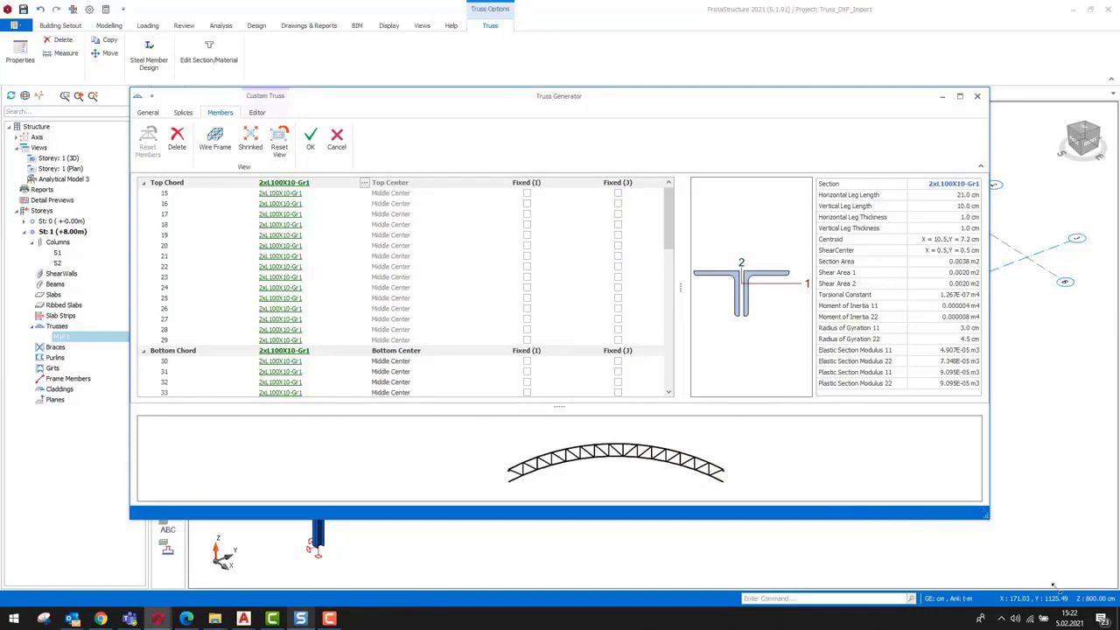
drag(1055, 586, 1057, 580)
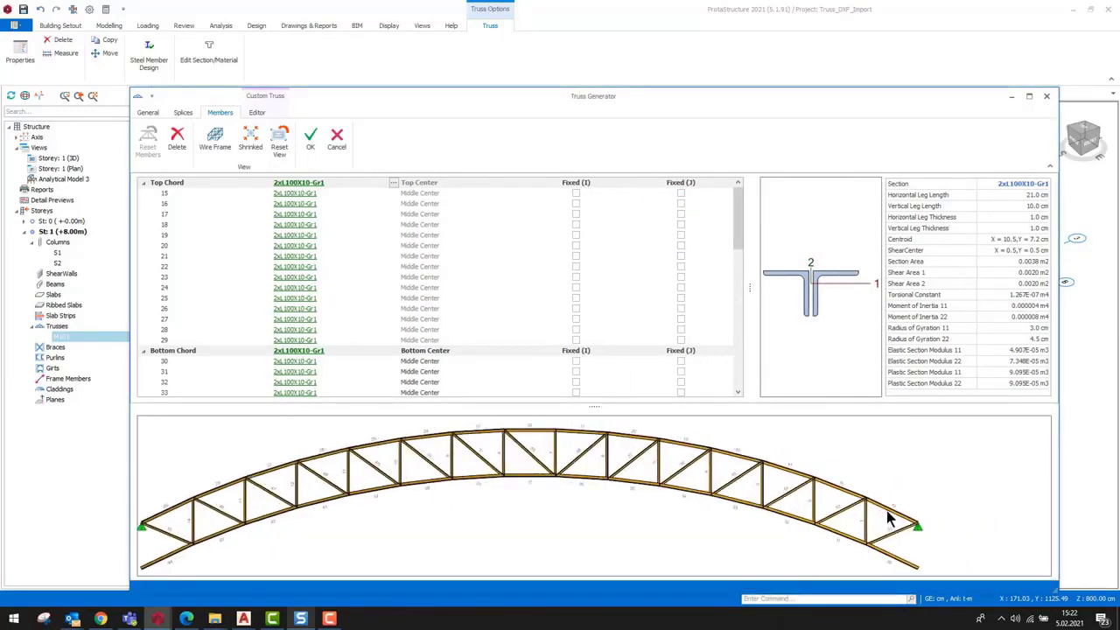
Step: Select top chord member 15 and toggle its Fixed (3) end fixity so none is set
click(194, 190)
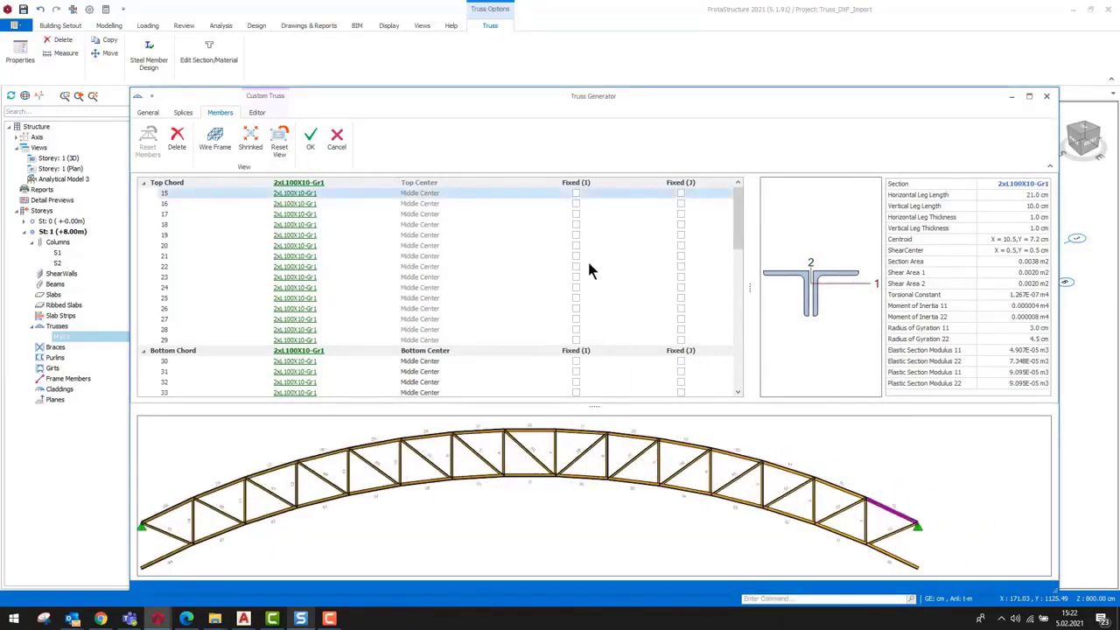
click(681, 194)
scroll(806, 492, down, 3)
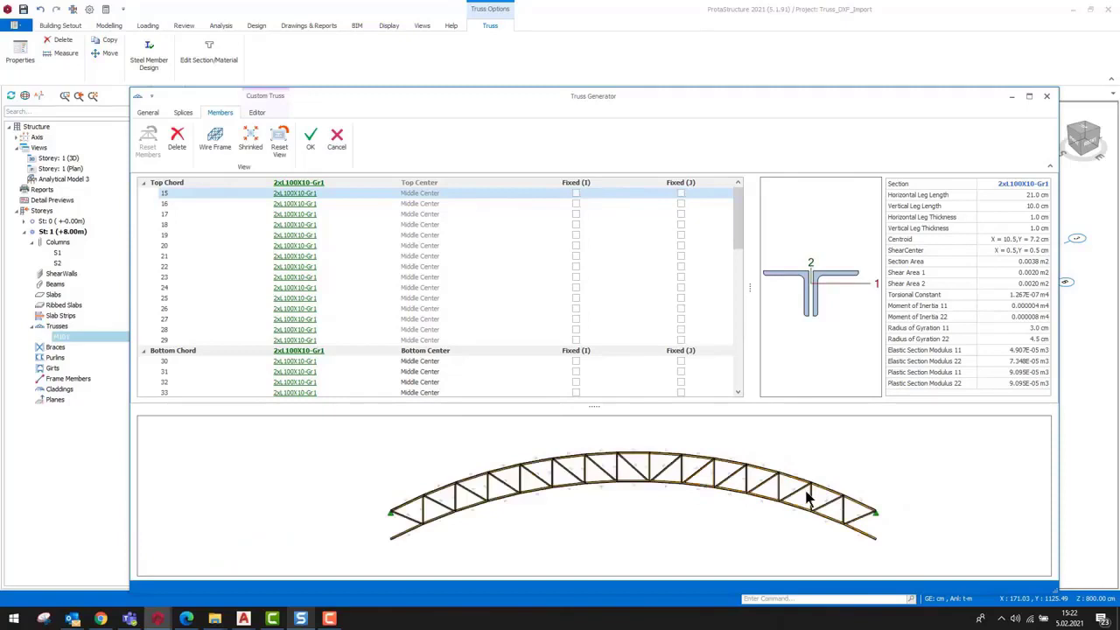
Step: Add Splice 1 under Top Chord 15 on the Splices tab, then go back to General
click(181, 113)
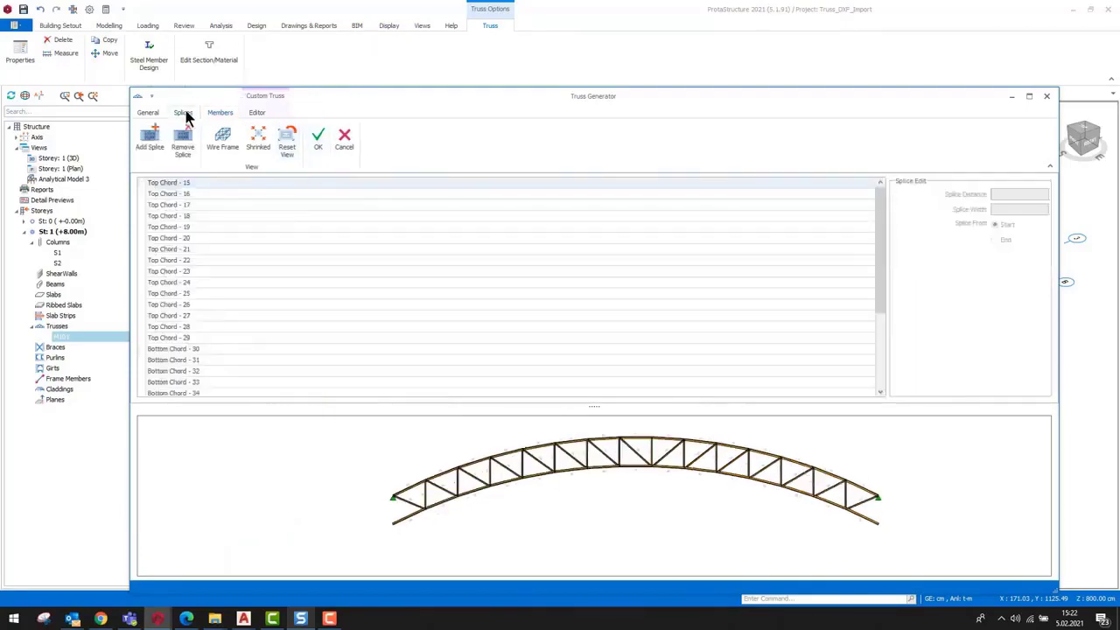
click(150, 145)
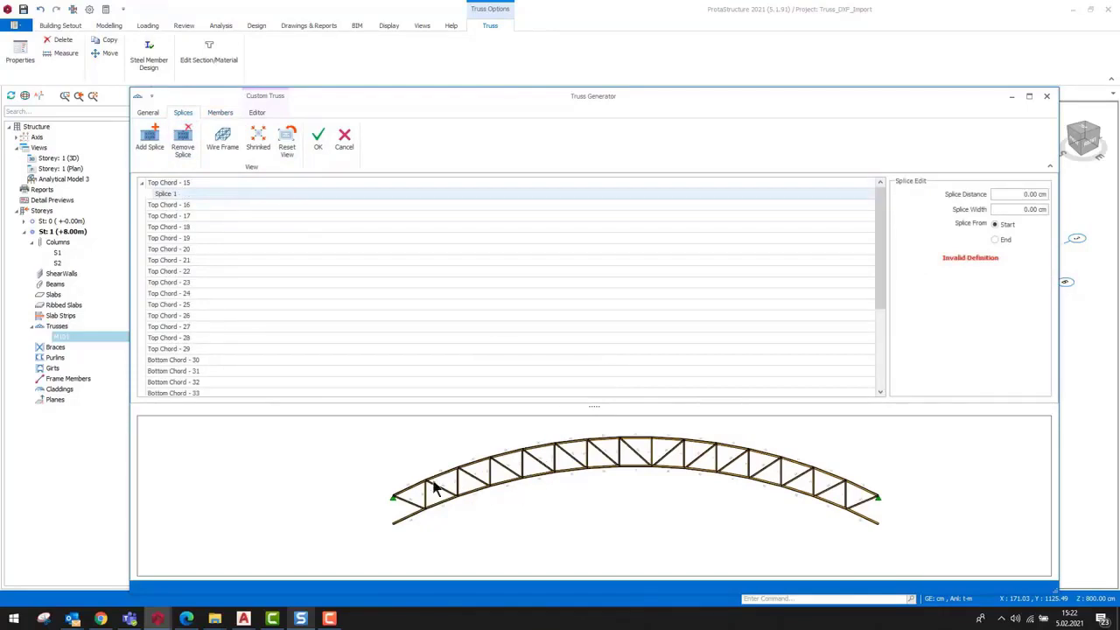
scroll(435, 488, up, 5)
scroll(486, 504, down, 8)
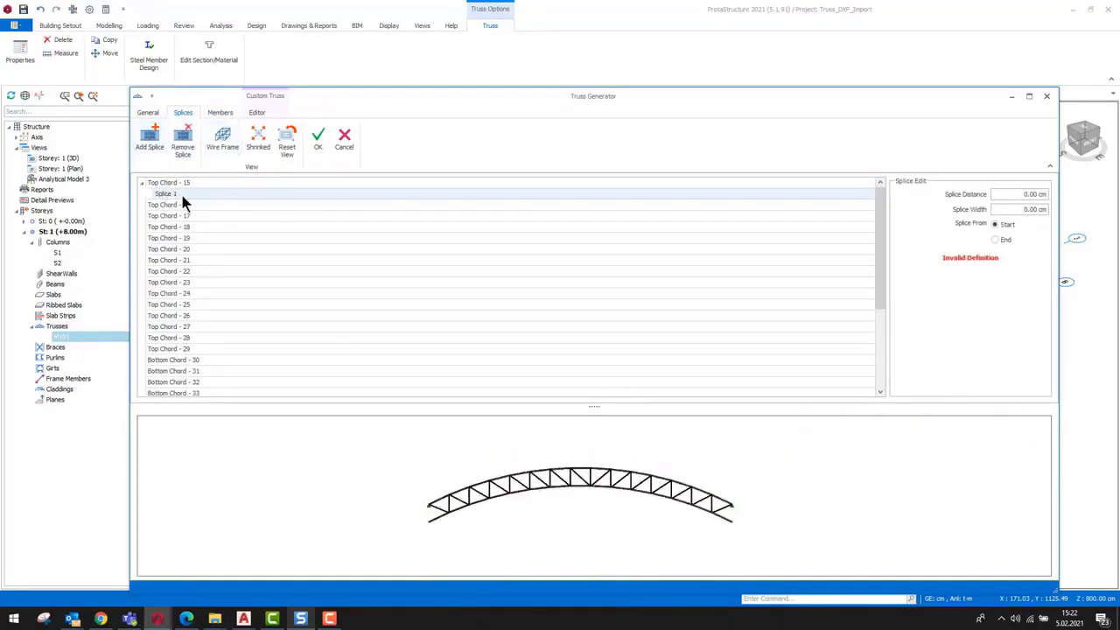
click(150, 113)
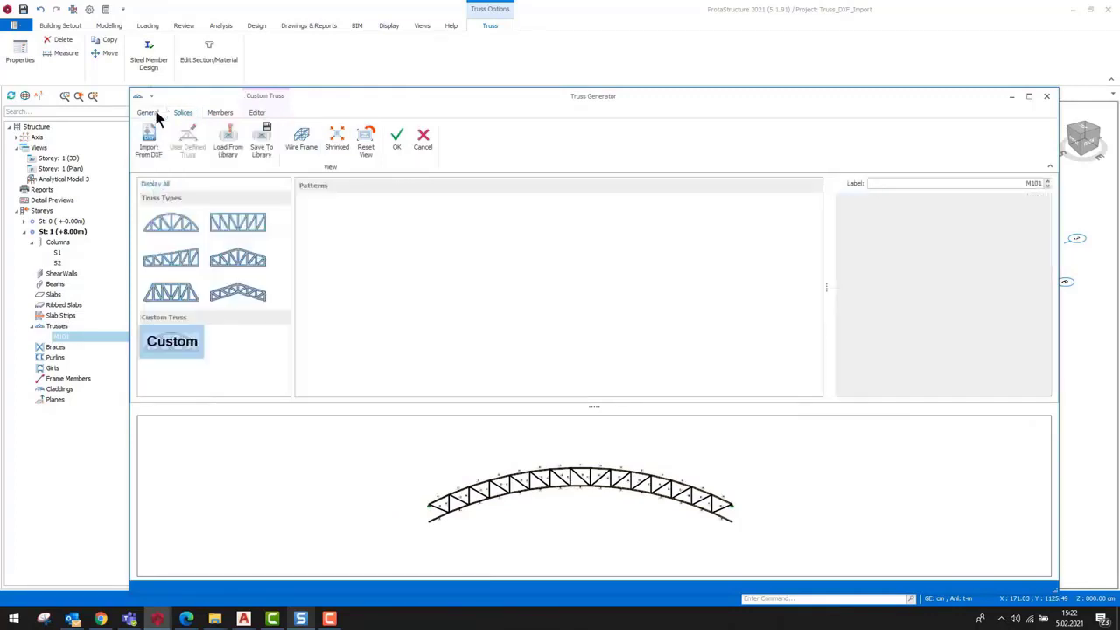
Step: Browse the Truss User Defined Library and its CustomTrusses folder, then cancel without loading
click(224, 148)
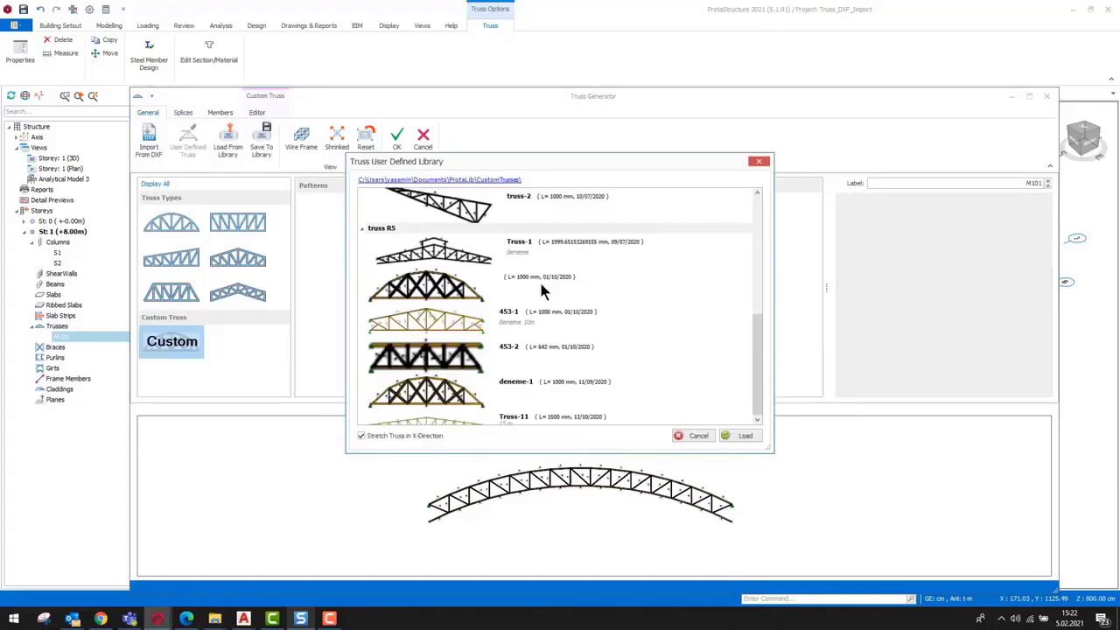
scroll(540, 285, down, 1)
scroll(540, 284, up, 6)
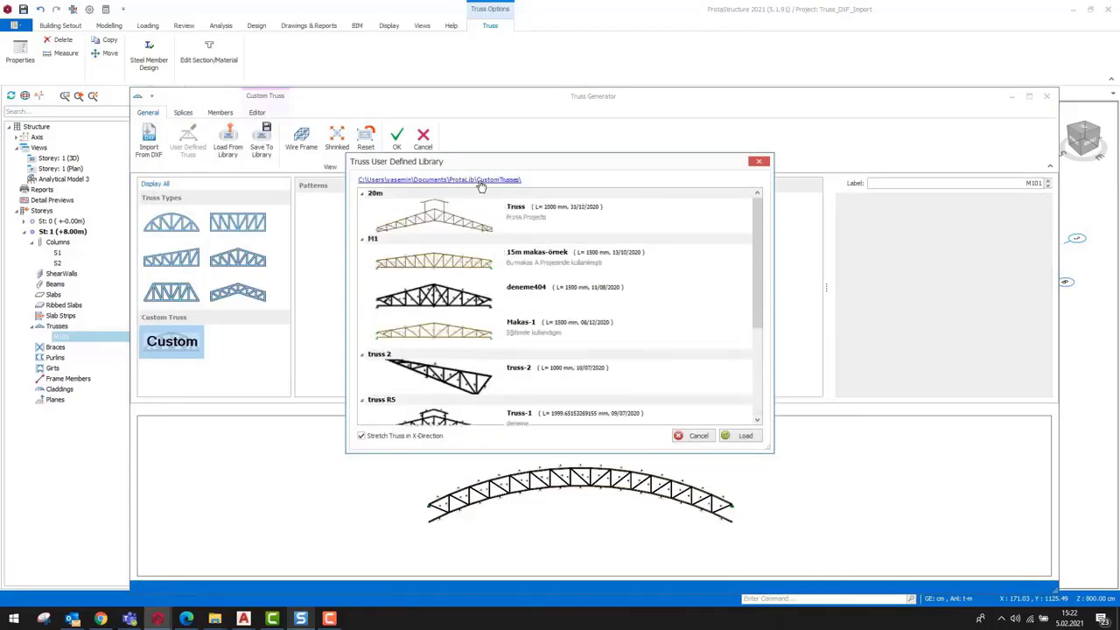
click(475, 182)
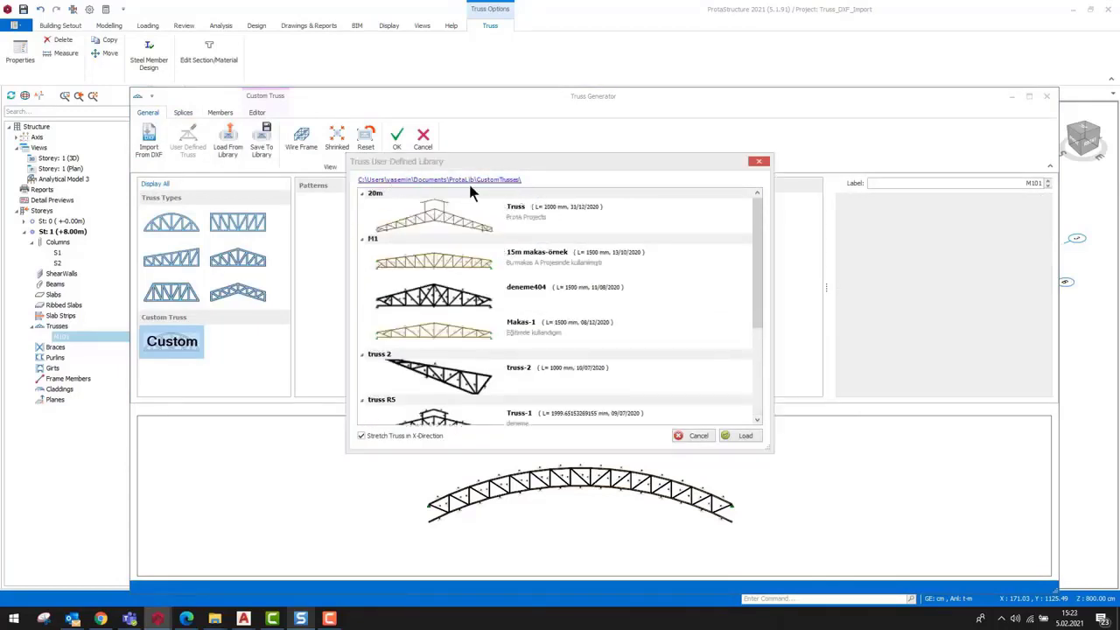
click(713, 26)
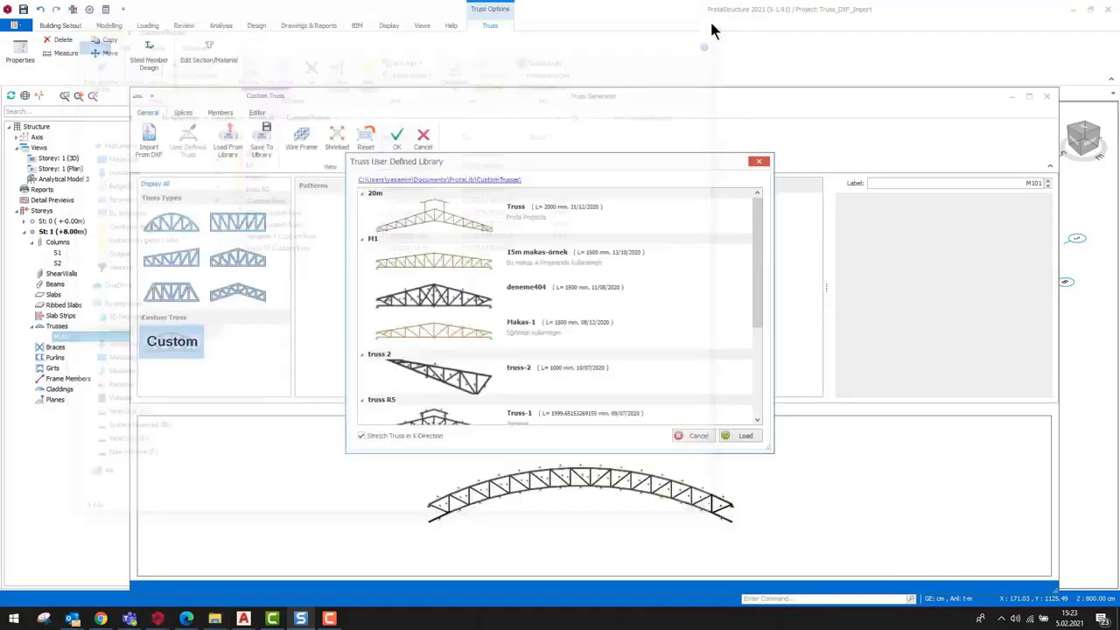
click(698, 436)
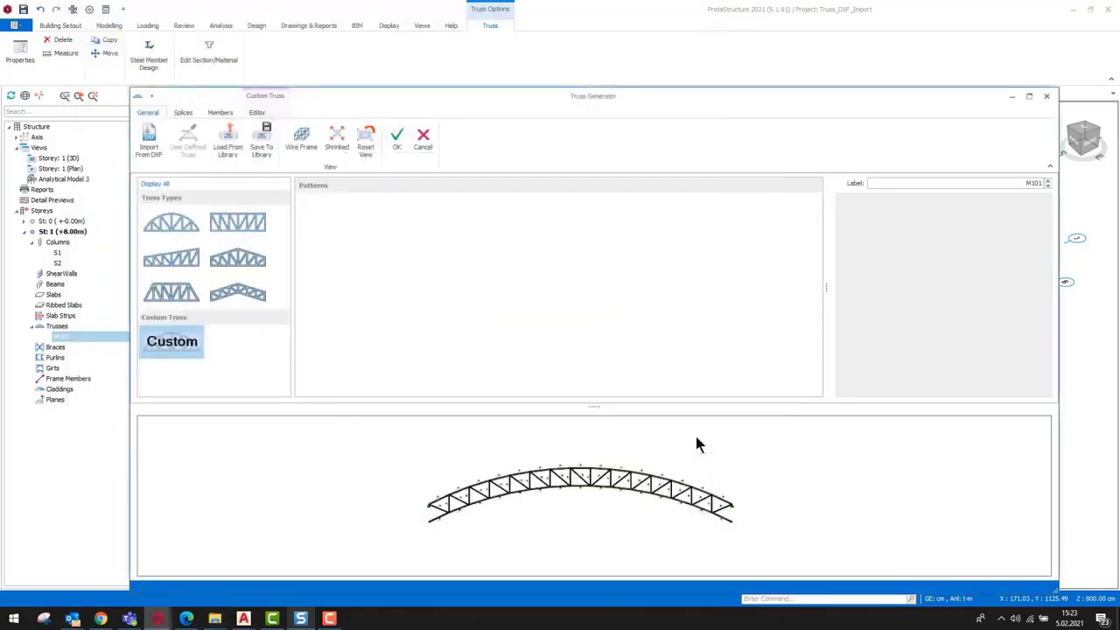
Step: Close the generator and run Building Analysis without design options, displaying Analytical Model 1
click(413, 147)
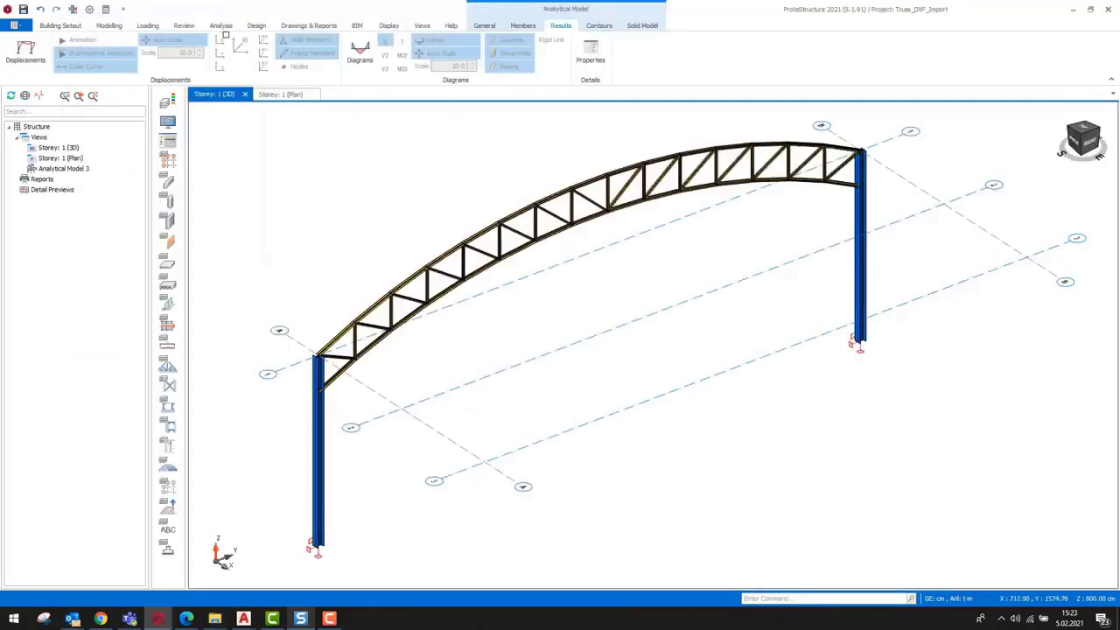
click(221, 25)
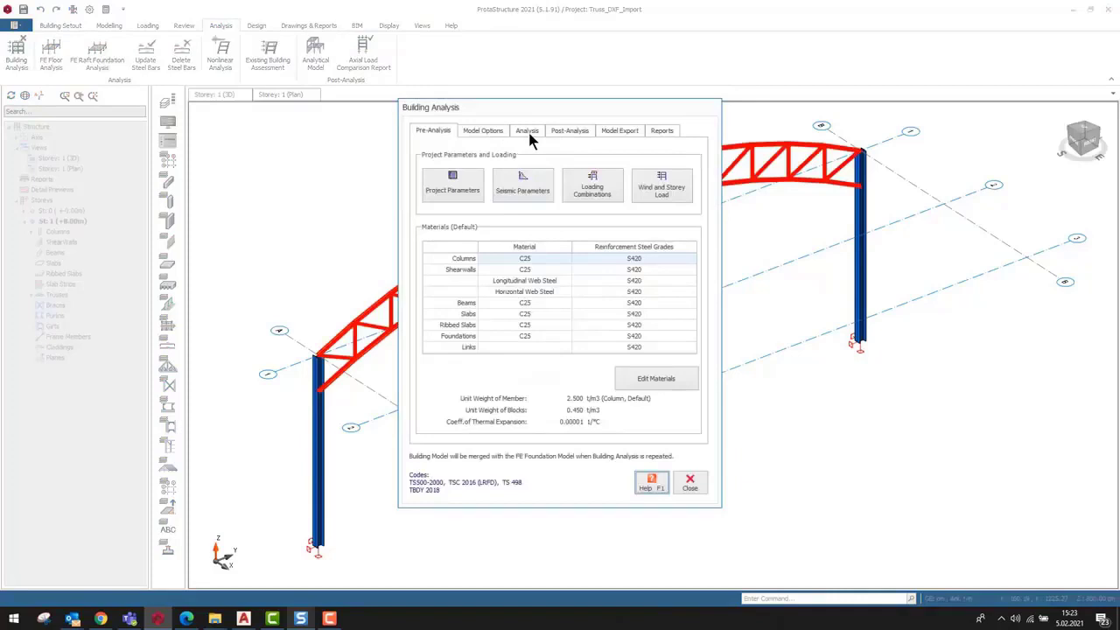
click(527, 130)
click(604, 212)
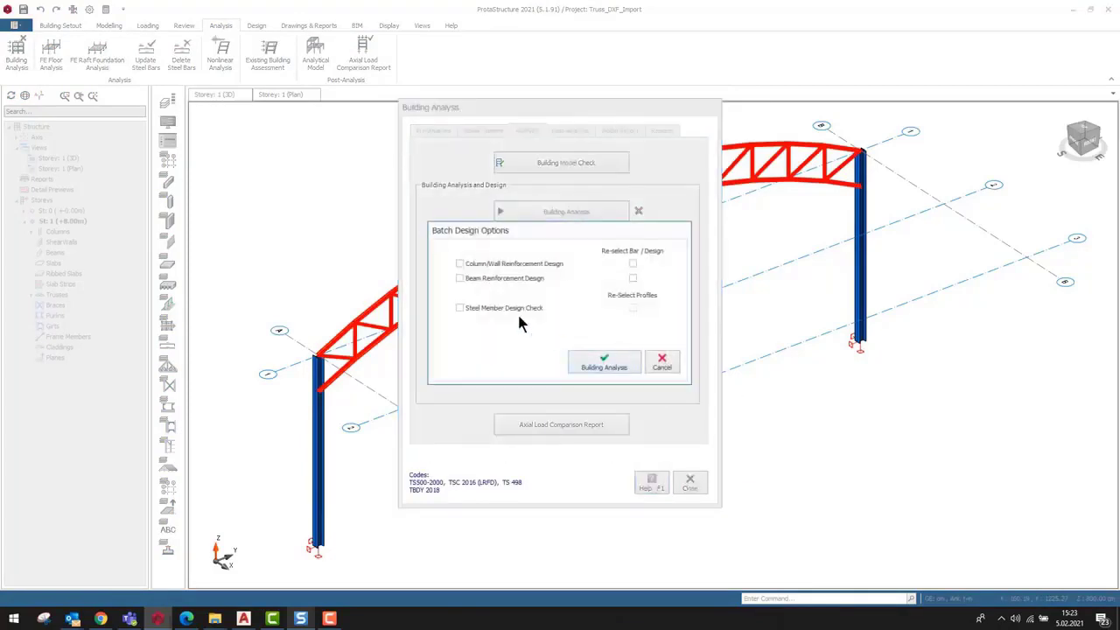
click(622, 371)
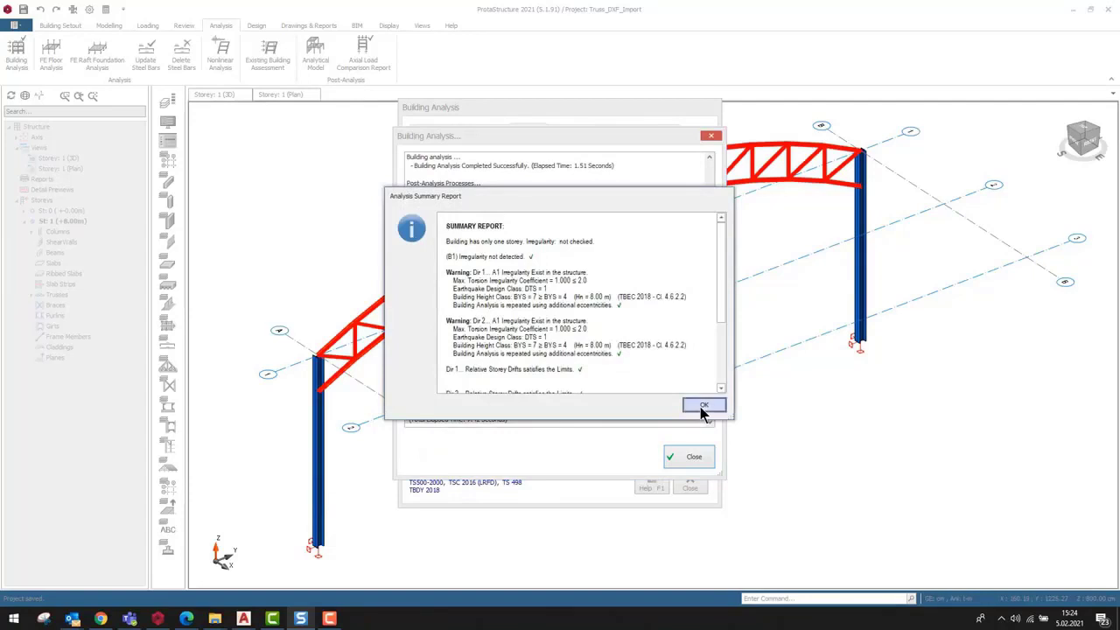
click(705, 408)
click(693, 458)
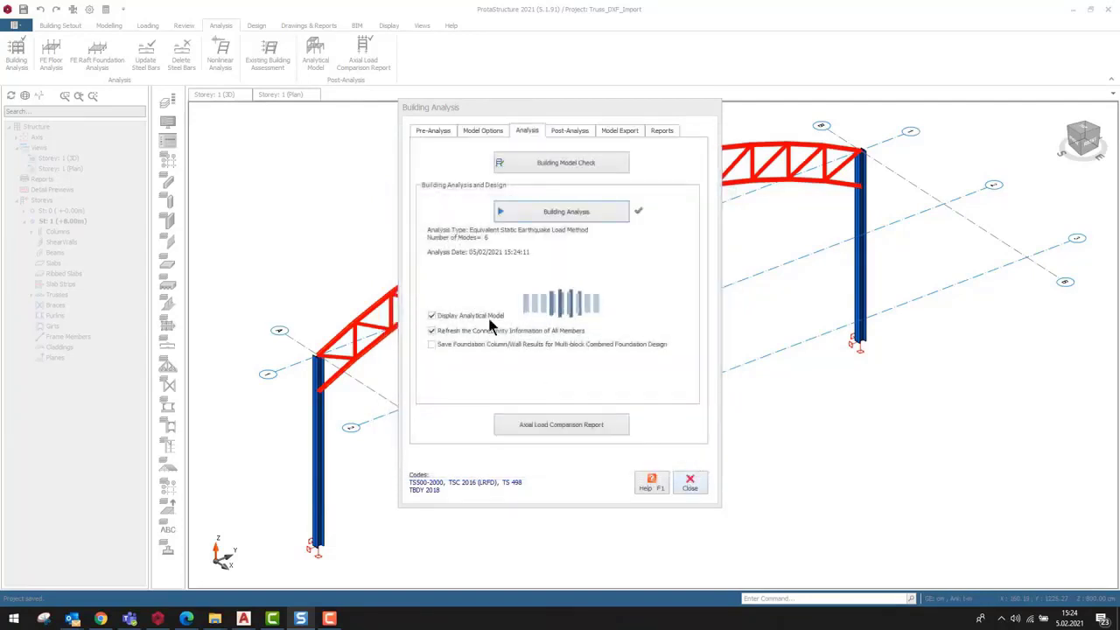
click(692, 485)
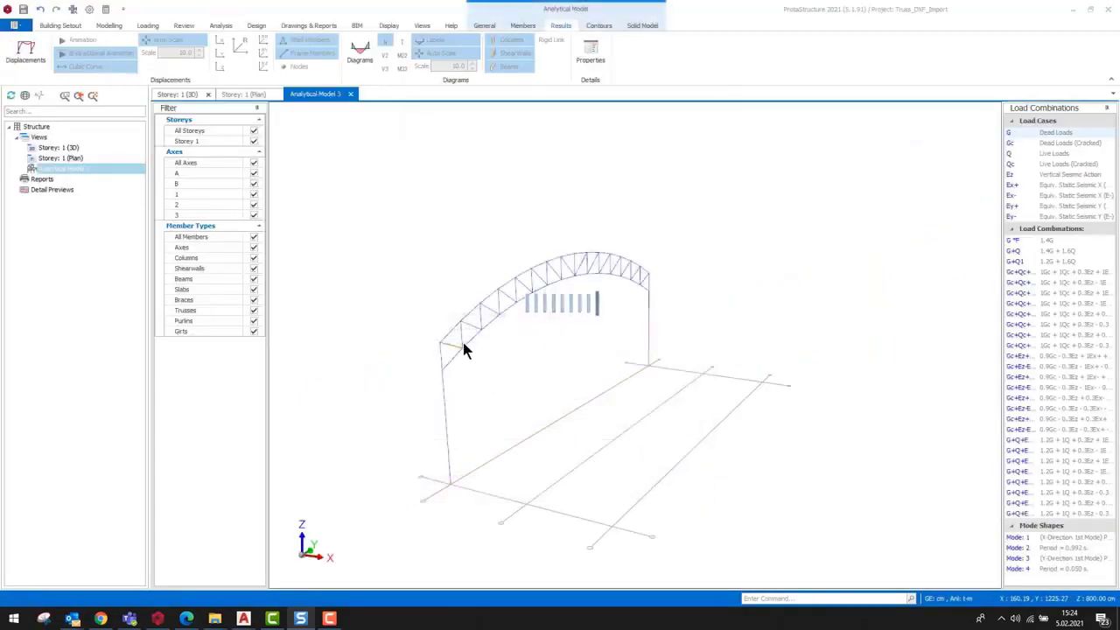
Step: Zoom and orbit the analytical model to check the truss joints, then return to Storey 1 (3D)
scroll(460, 348, up, 5)
middle_drag(447, 352, 577, 382)
scroll(576, 381, down, 5)
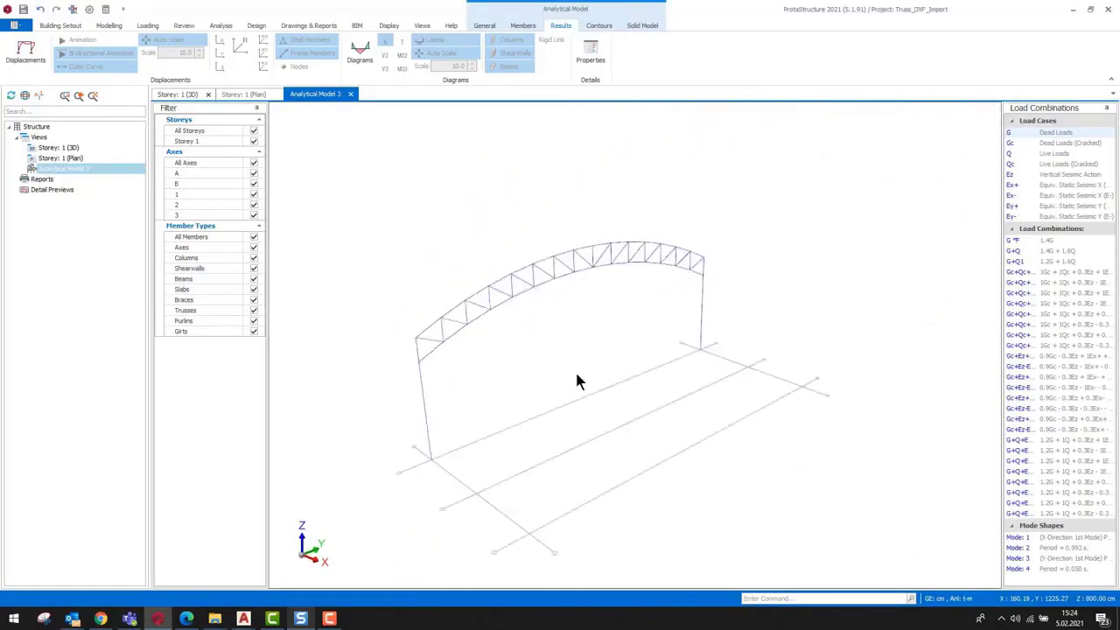
scroll(429, 331, up, 8)
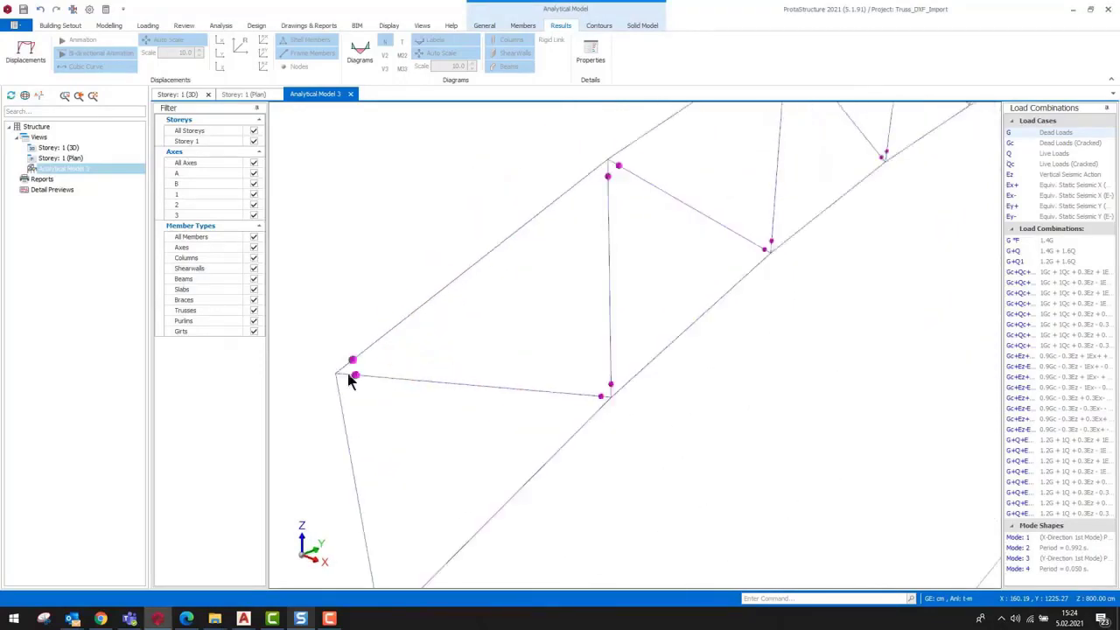
scroll(391, 378, down, 2)
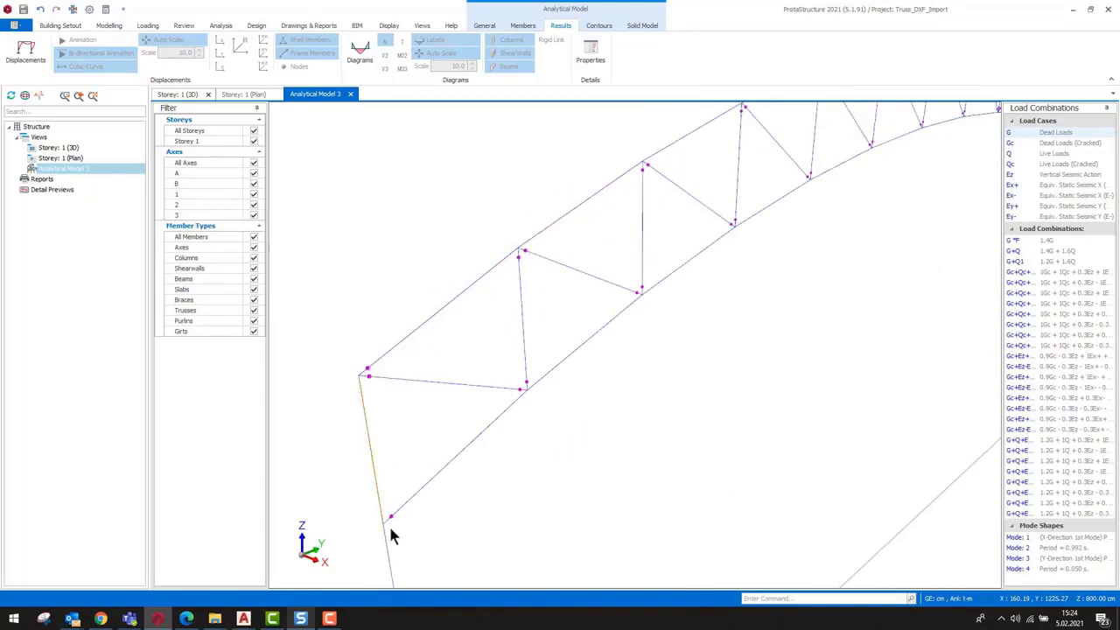
scroll(592, 388, down, 4)
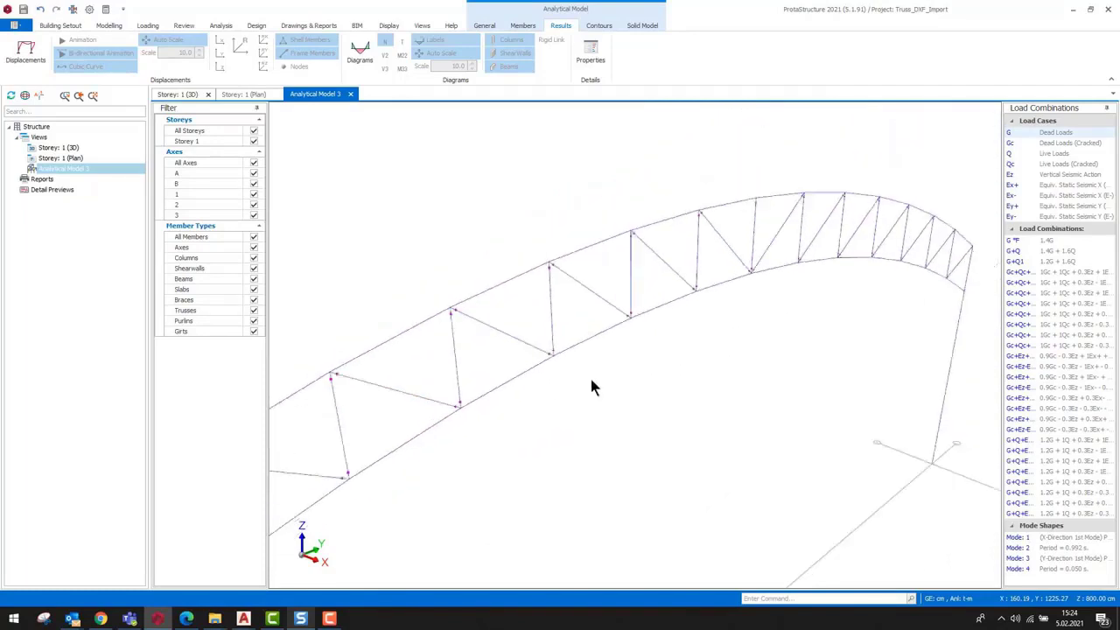
middle_drag(592, 388, 743, 290)
scroll(886, 298, up, 2)
scroll(885, 296, up, 2)
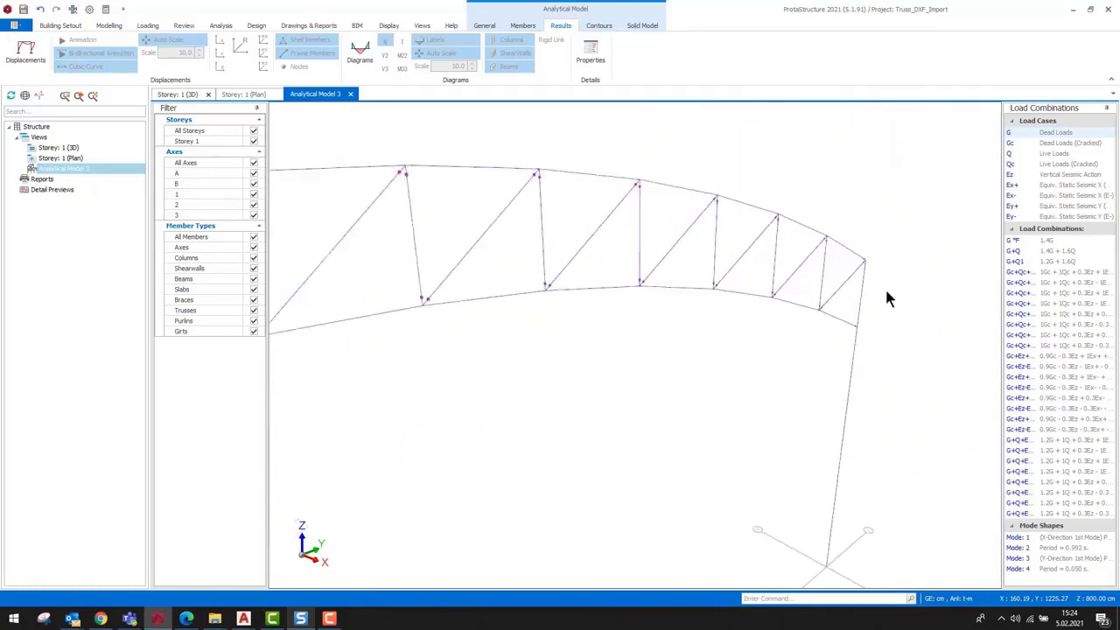
middle_drag(833, 357, 674, 308)
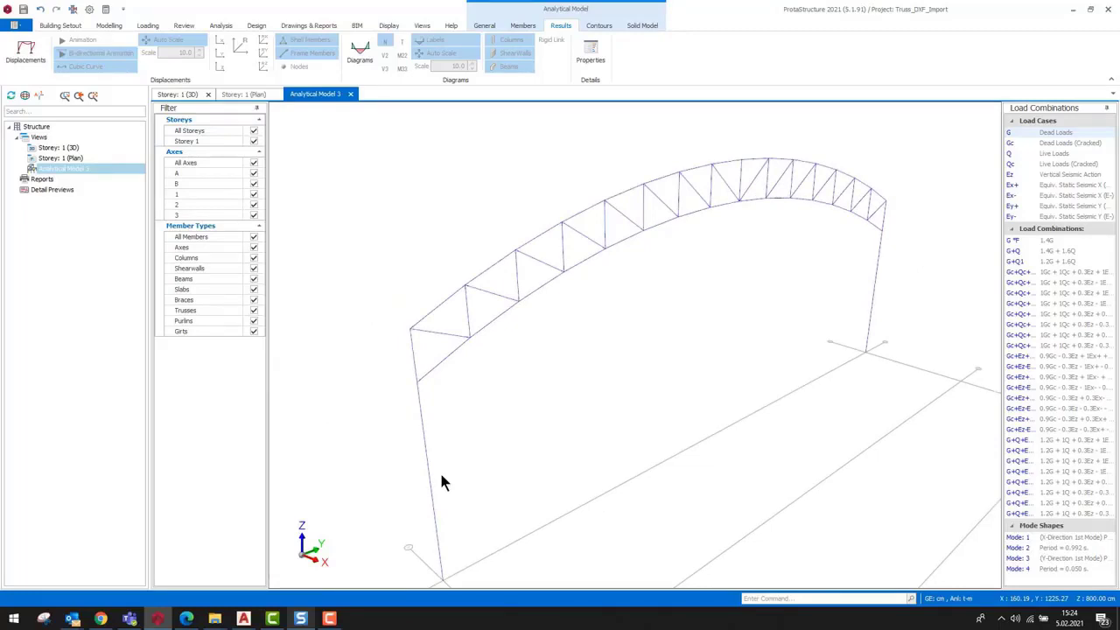
key(ctrl+Tab)
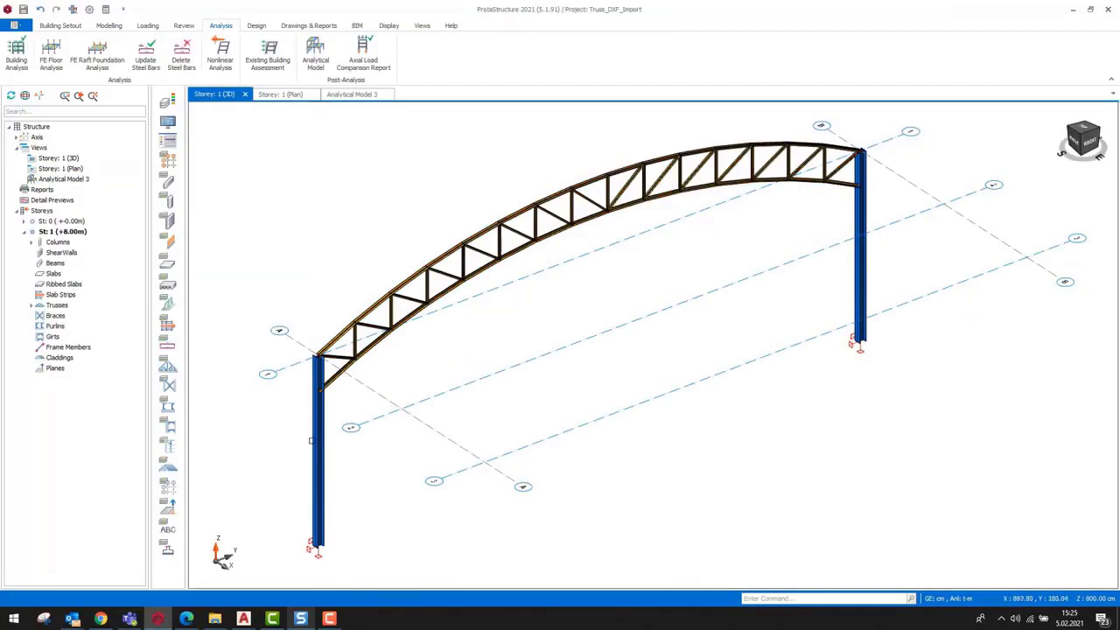
Step: Copy the left column to the other grid intersections, accepting that the analysis is invalidated
click(318, 437)
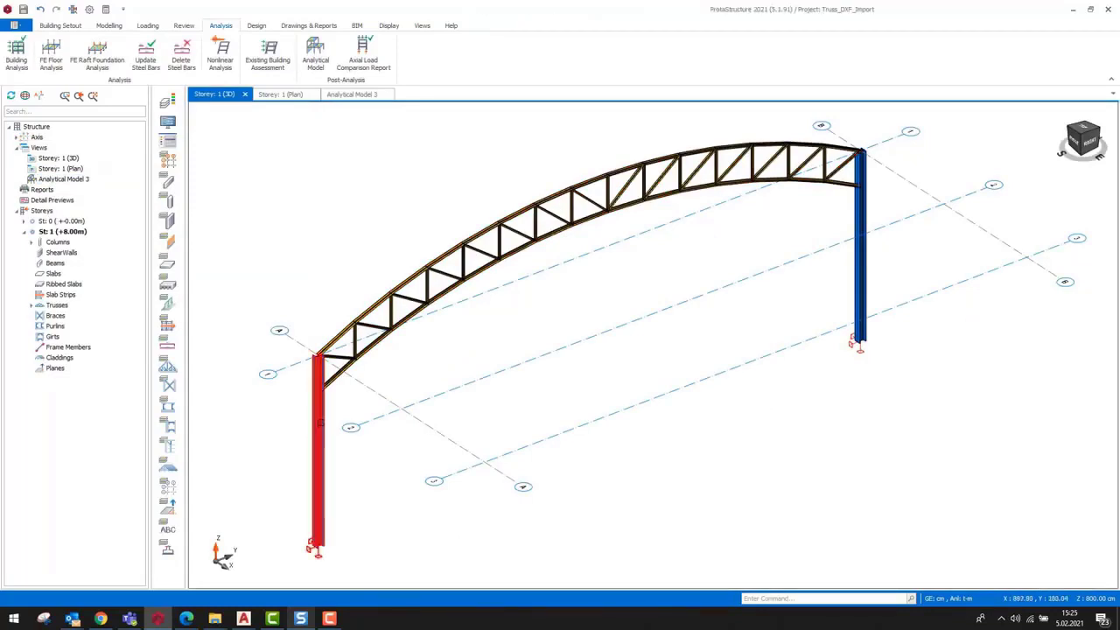
click(401, 409)
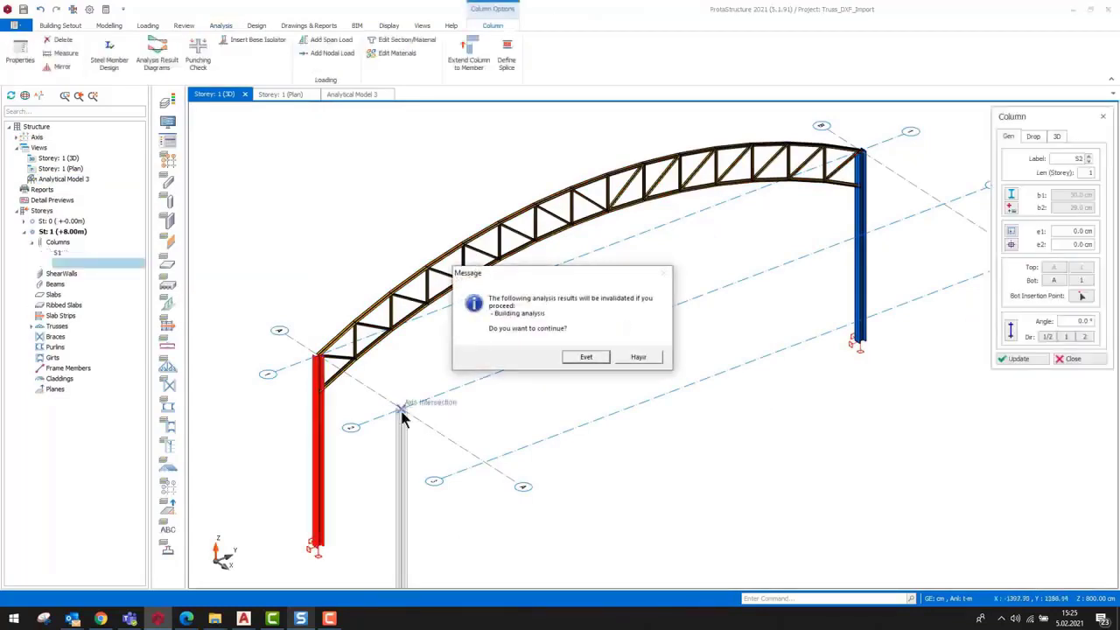
click(587, 358)
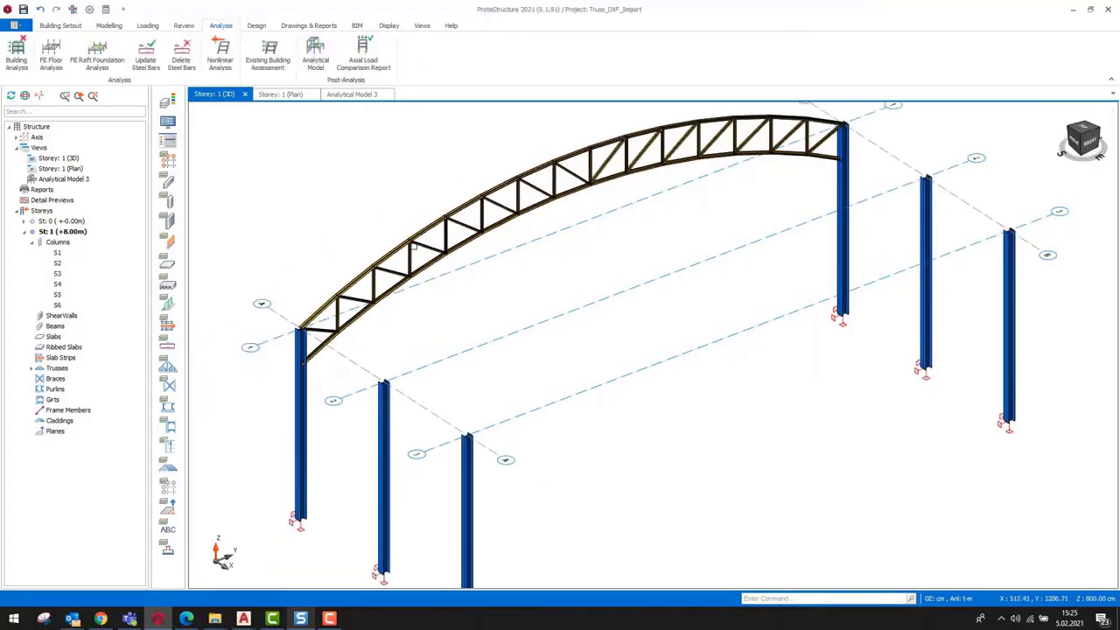
Step: Select the arched truss and start copying it from its context menu
click(412, 246)
right_click(415, 249)
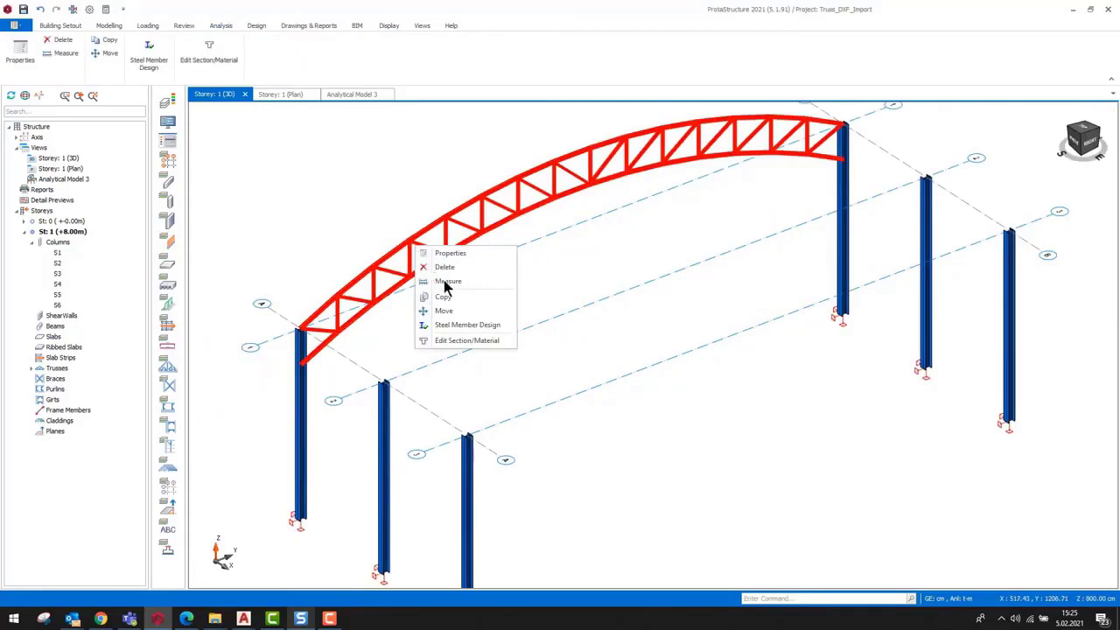
click(300, 343)
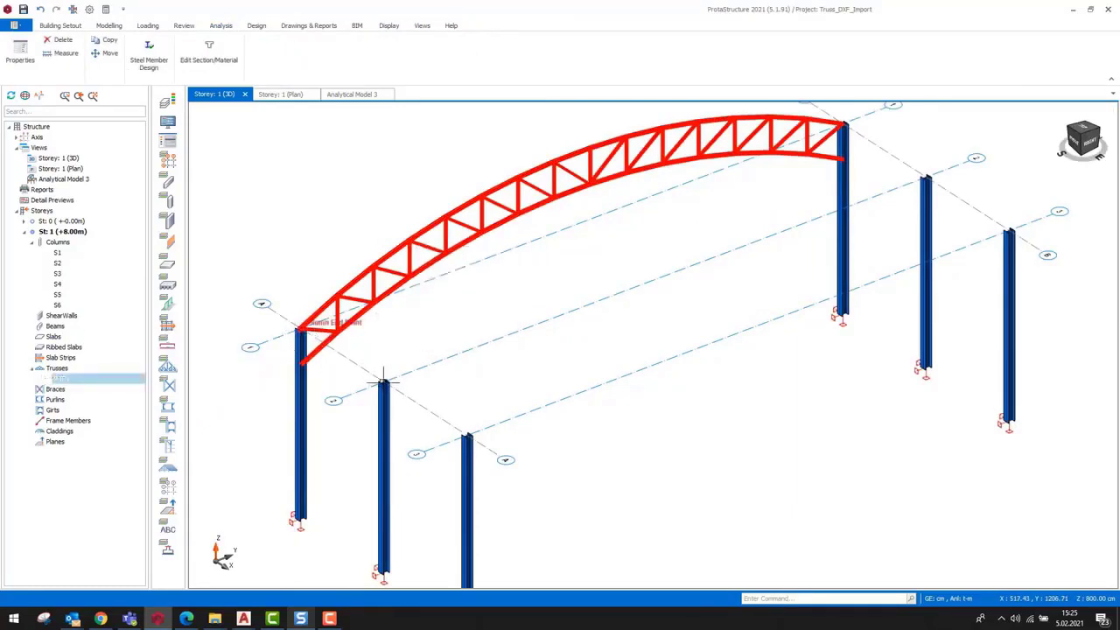